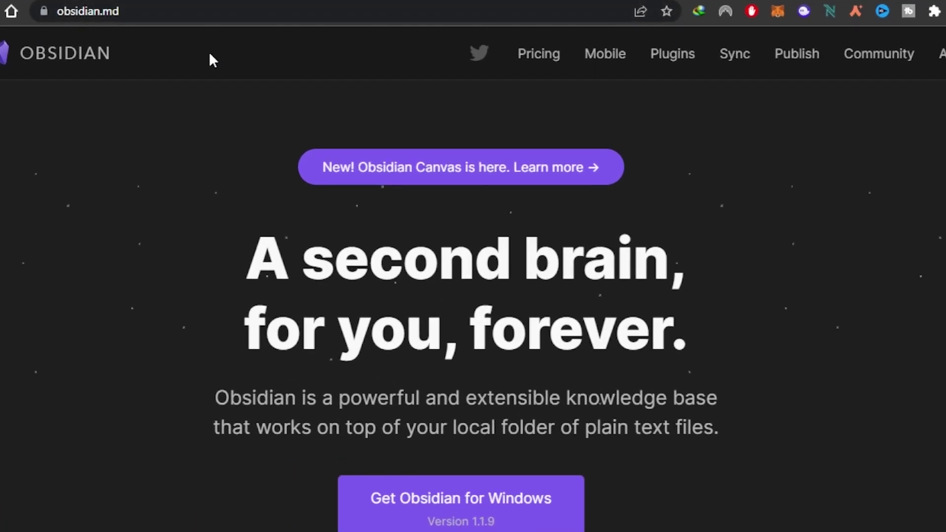
# Scroll down through the obsidian.md homepage features and back up toward the top.
pyautogui.scroll(-10, 473, 266)
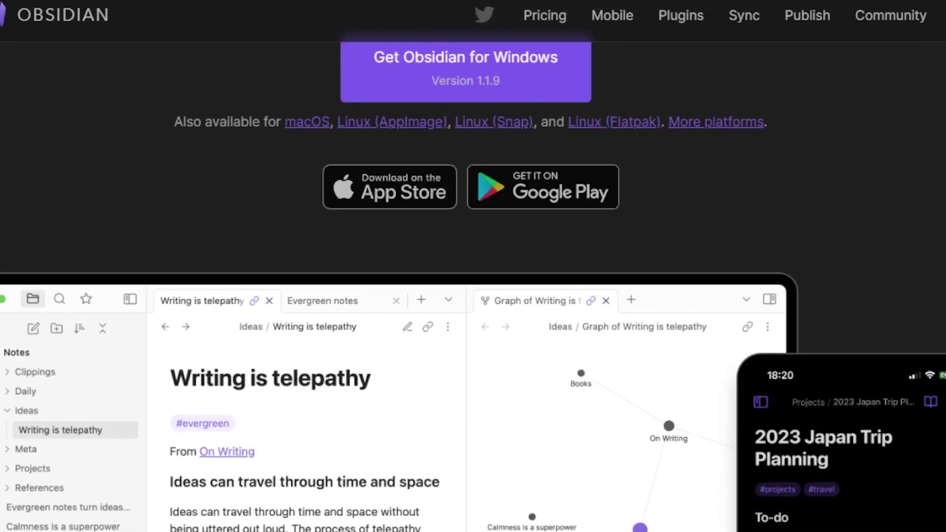
pyautogui.scroll(-5, 473, 267)
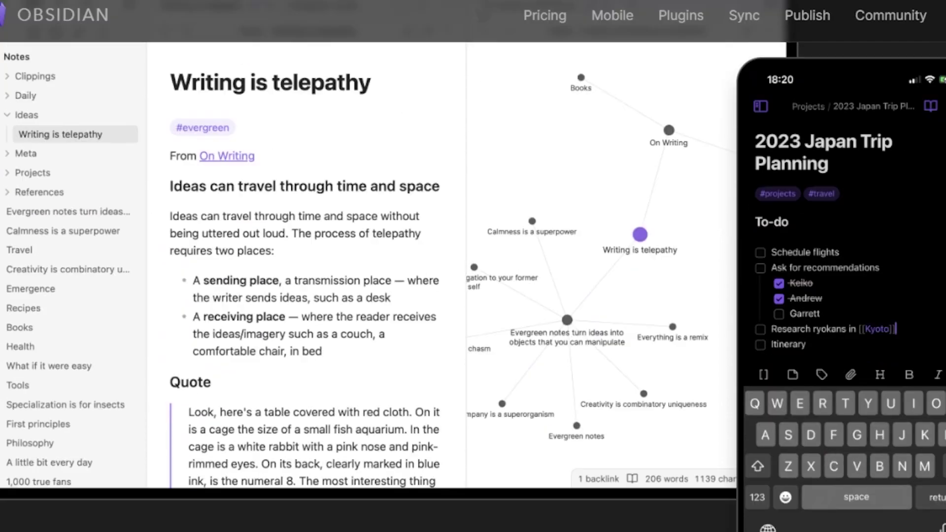
pyautogui.scroll(8, 473, 266)
pyautogui.scroll(-3, 473, 266)
pyautogui.scroll(-12, 473, 266)
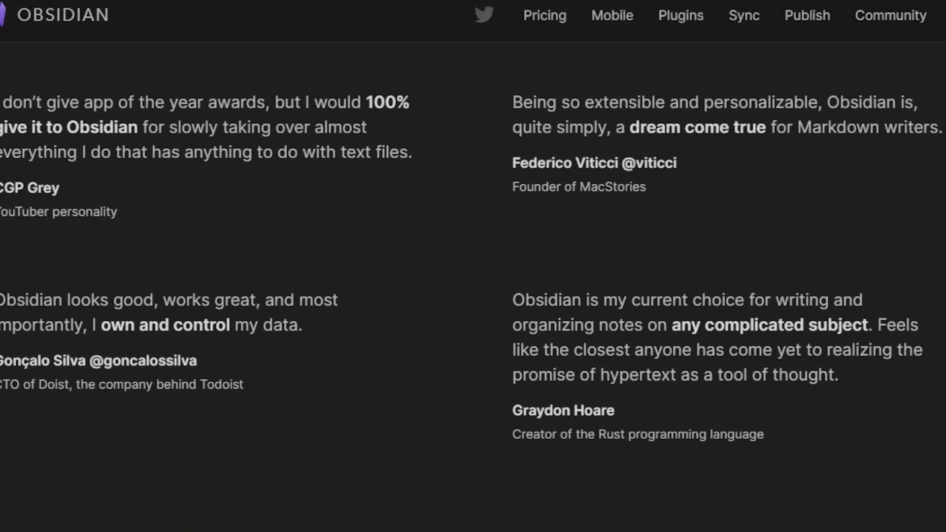
pyautogui.scroll(-12, 473, 266)
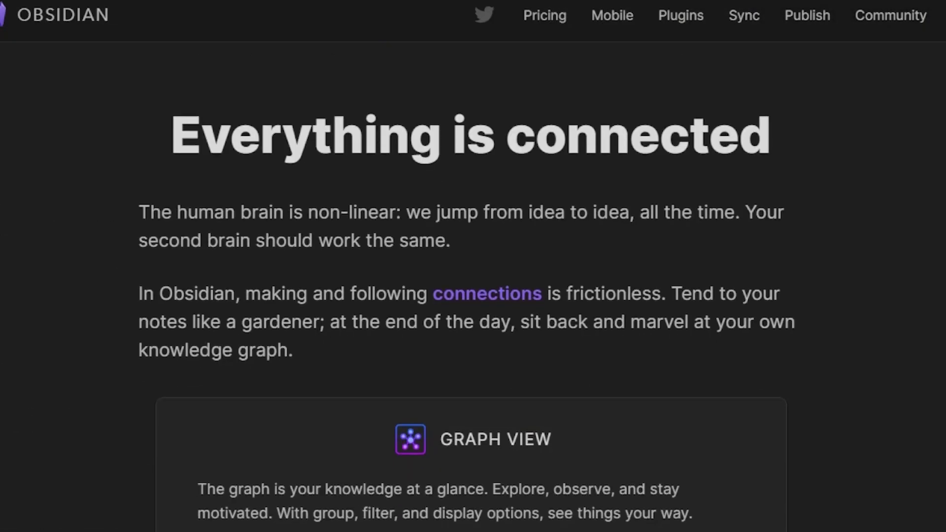
pyautogui.scroll(-15, 472, 266)
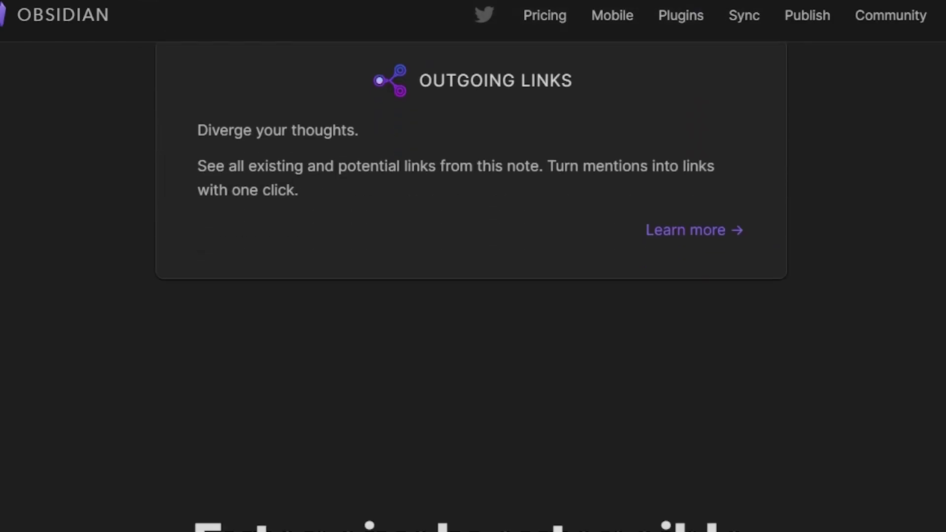
pyautogui.scroll(-10, 473, 266)
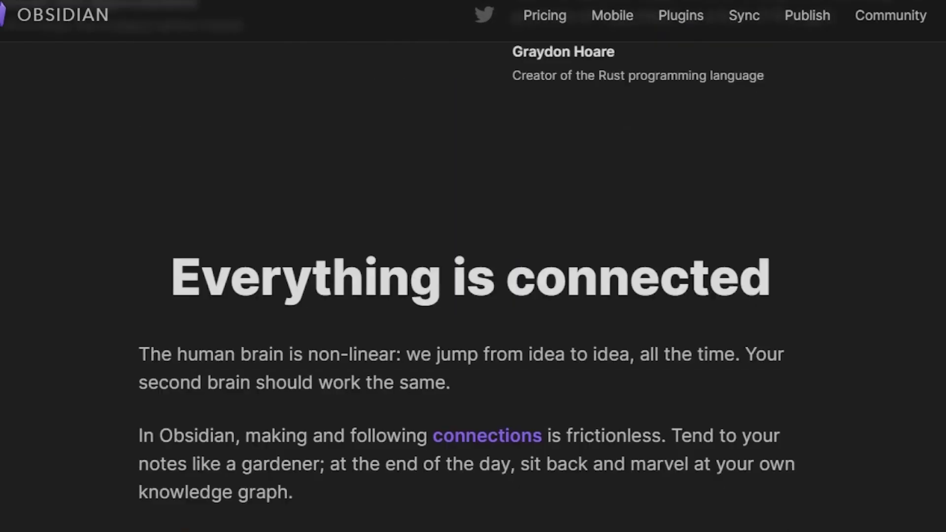
pyautogui.scroll(20, 930, 54)
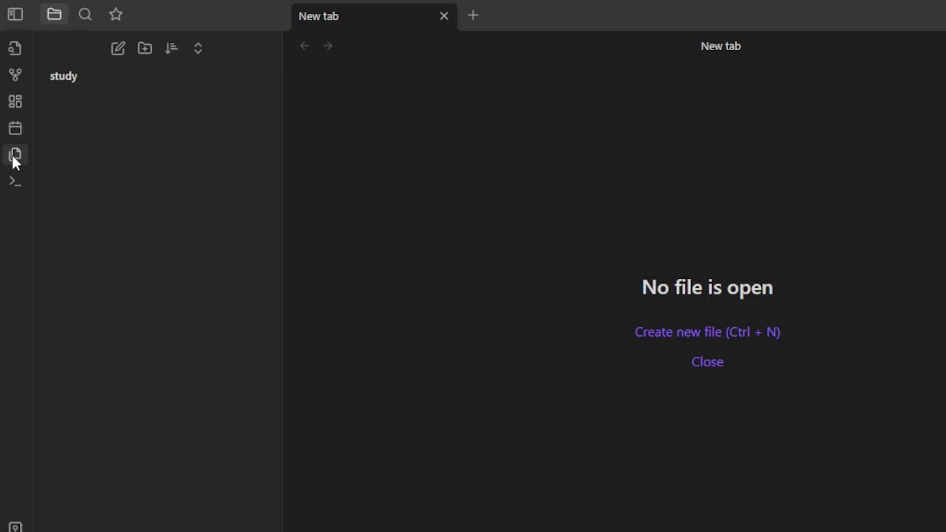
# Create the 2023-02-18 daily note plus blank notes Untitled and Untitled 1 in the study vault.
pyautogui.click(15, 129)
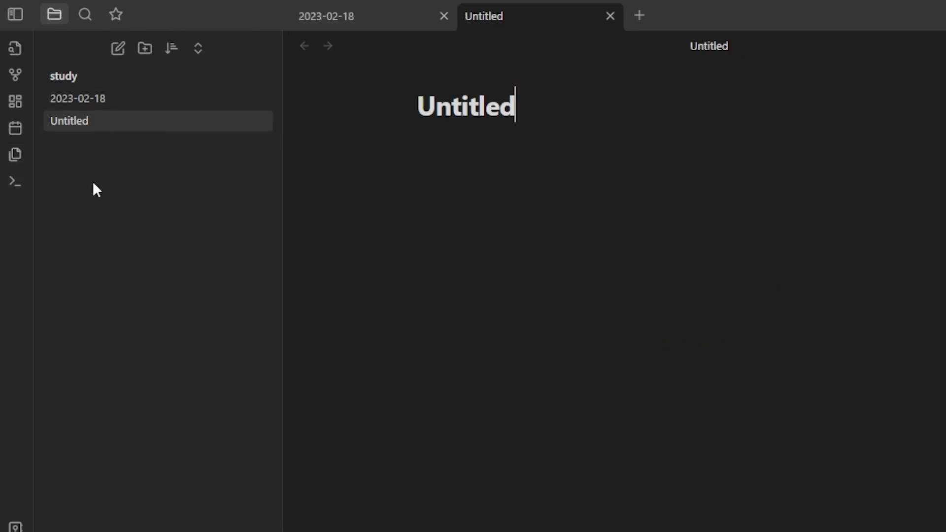
pyautogui.click(15, 181)
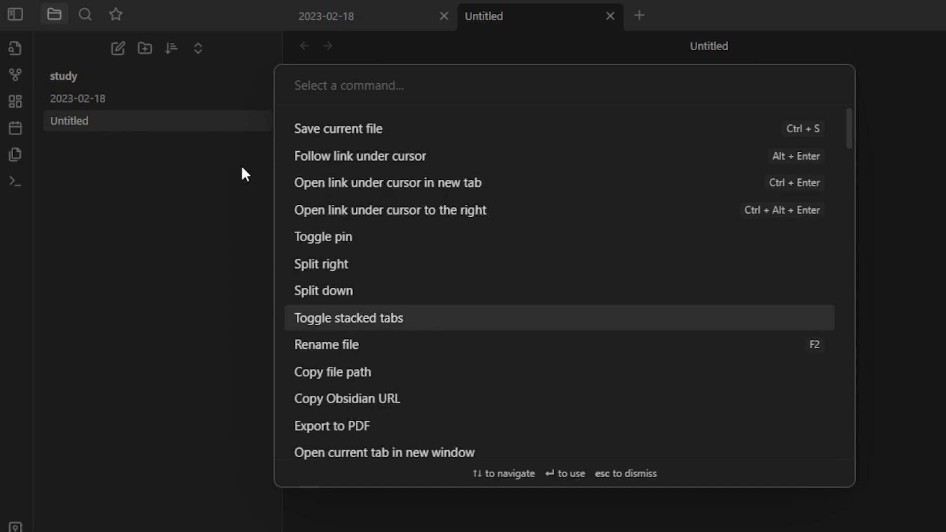
pyautogui.click(92, 201)
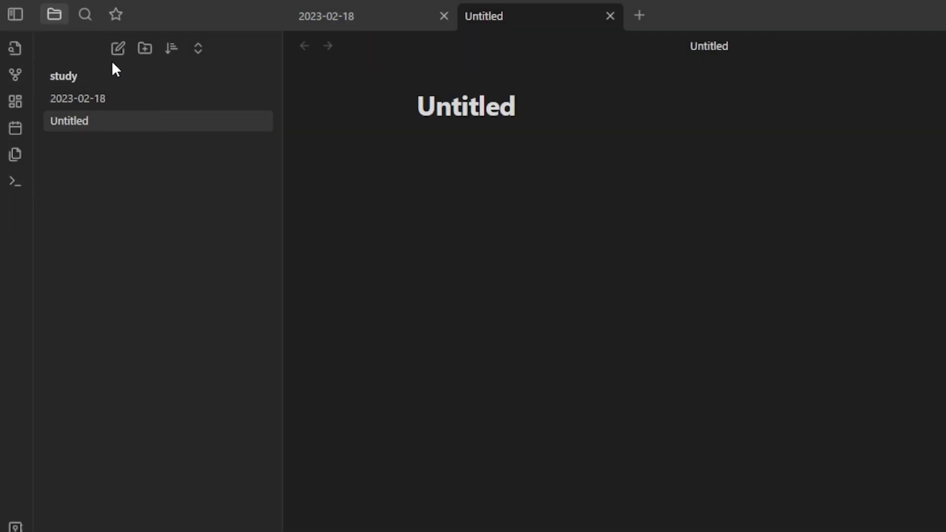
pyautogui.click(118, 49)
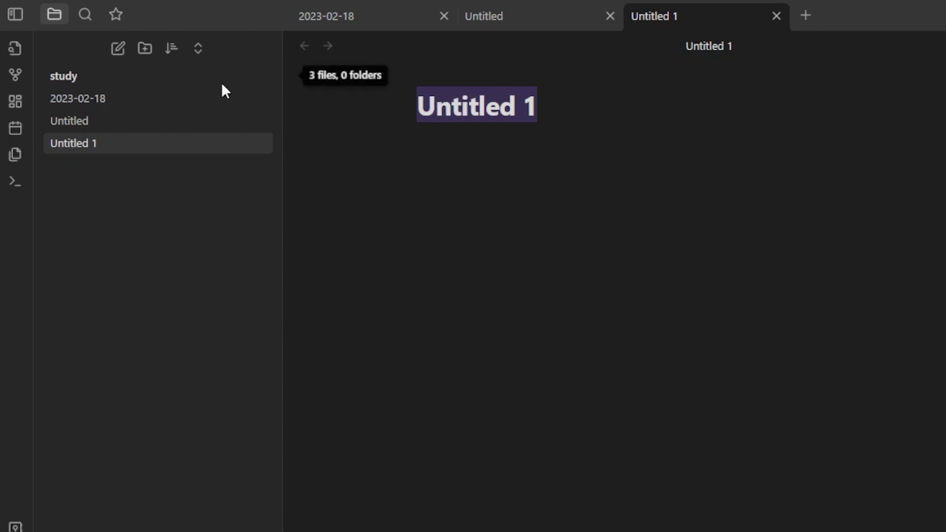
# Retitle the 2023-02-18 note 'schedule' and list each weekday's class, with weekends off.
pyautogui.click(96, 104)
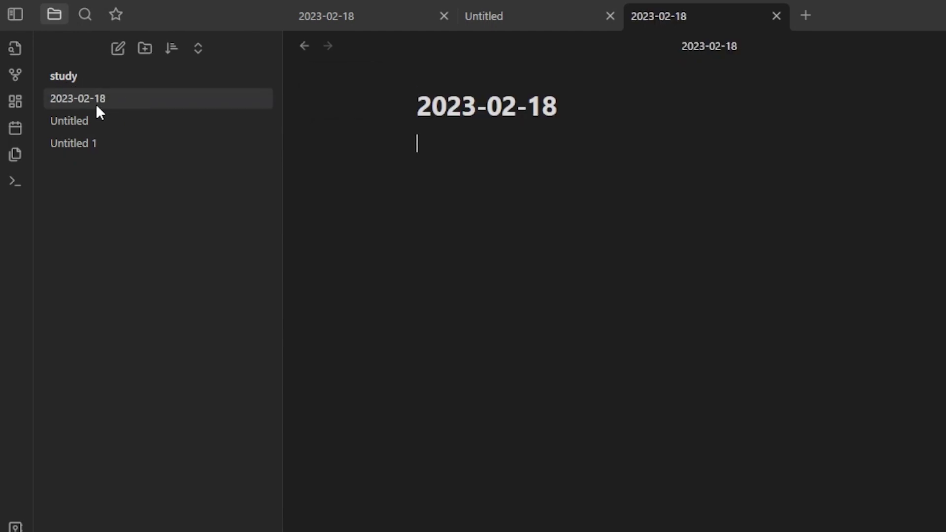
pyautogui.click(348, 13)
pyautogui.click(573, 107)
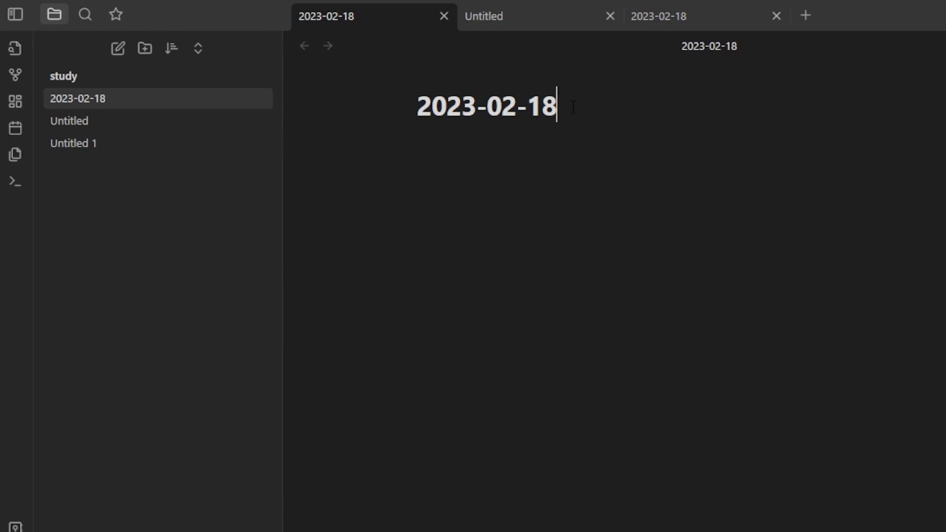
pyautogui.press('BackSpace')
pyautogui.press('BackSpace')
pyautogui.press('BackSpace')
pyautogui.press('BackSpace')
pyautogui.press('BackSpace')
pyautogui.press('BackSpace')
pyautogui.press('BackSpace')
pyautogui.press('BackSpace')
pyautogui.press('BackSpace')
pyautogui.press('BackSpace')
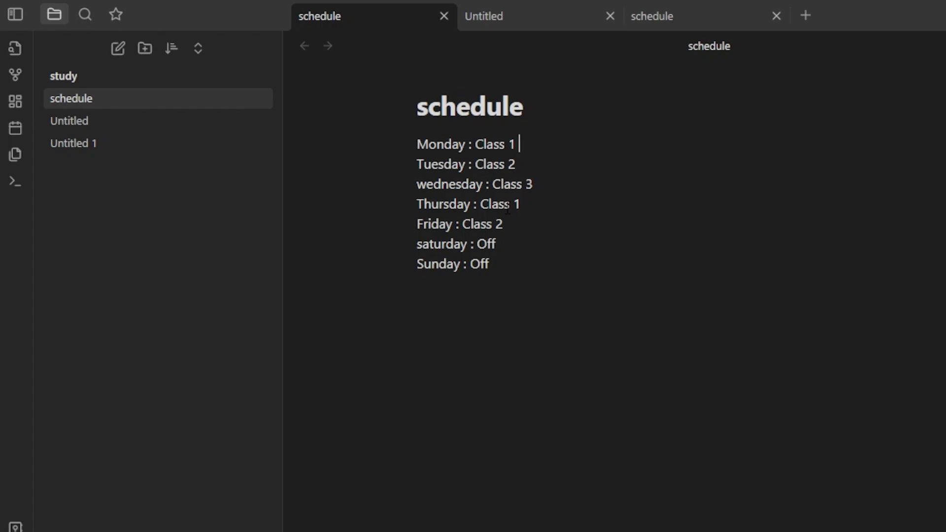
pyautogui.click(509, 16)
# Rename the Untitled note to 'CLASS 1'.
pyautogui.click(558, 98)
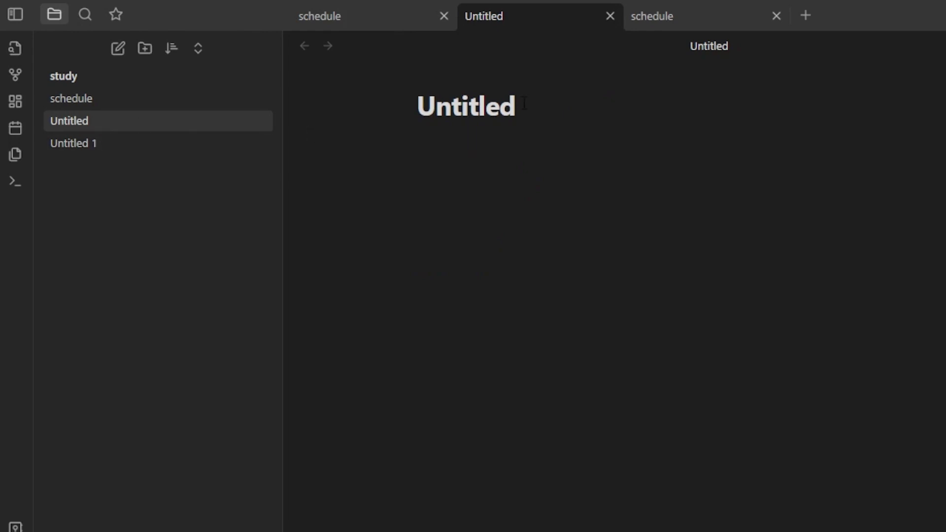
pyautogui.press('BackSpace')
pyautogui.press('BackSpace')
pyautogui.press('BackSpace')
pyautogui.press('BackSpace')
pyautogui.press('BackSpace')
pyautogui.press('BackSpace')
pyautogui.press('BackSpace')
pyautogui.press('BackSpace')
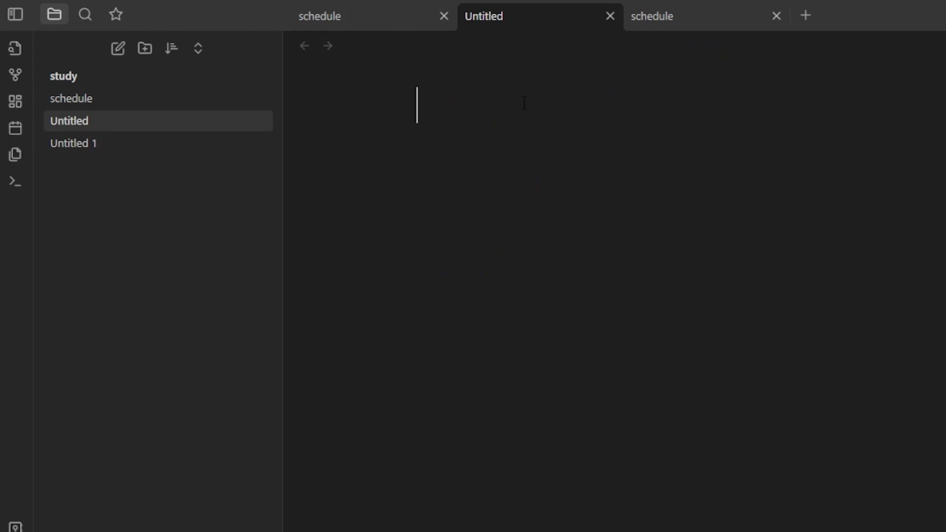
pyautogui.write('CL')
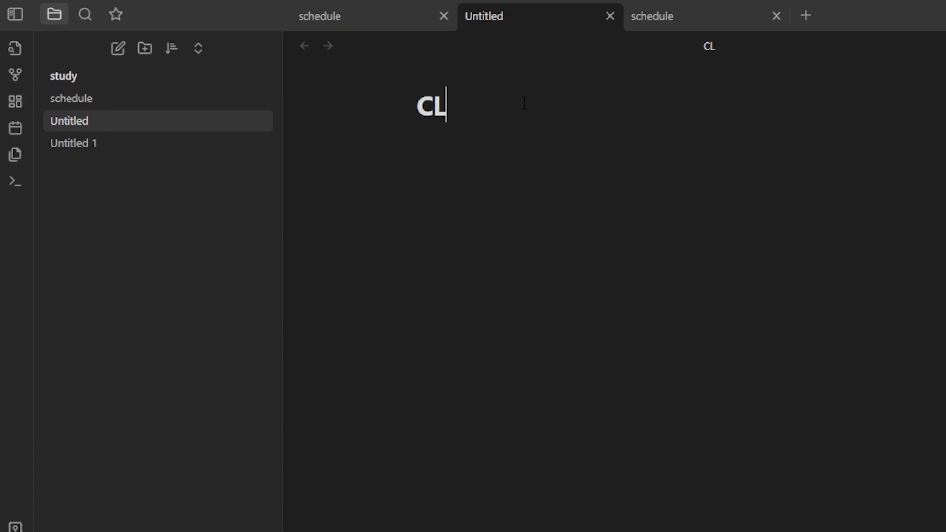
pyautogui.write('ASS 1')
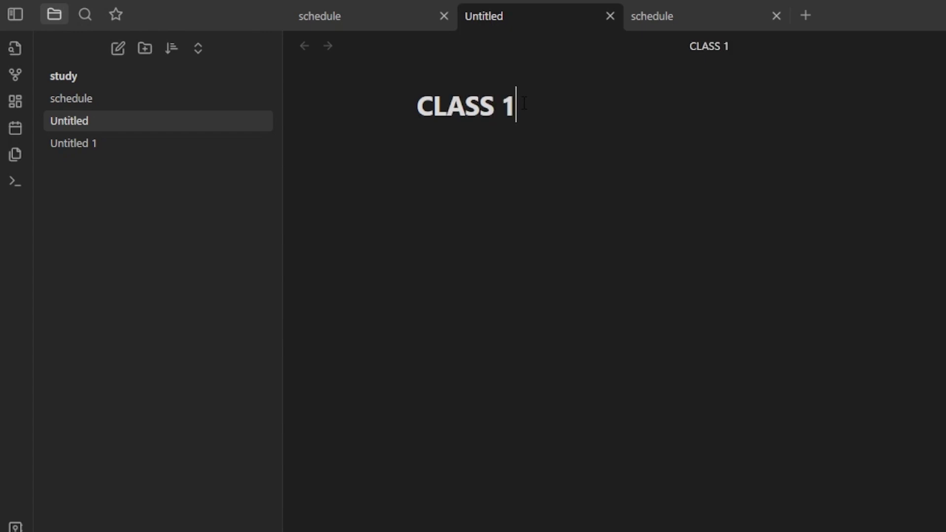
pyautogui.press('Return')
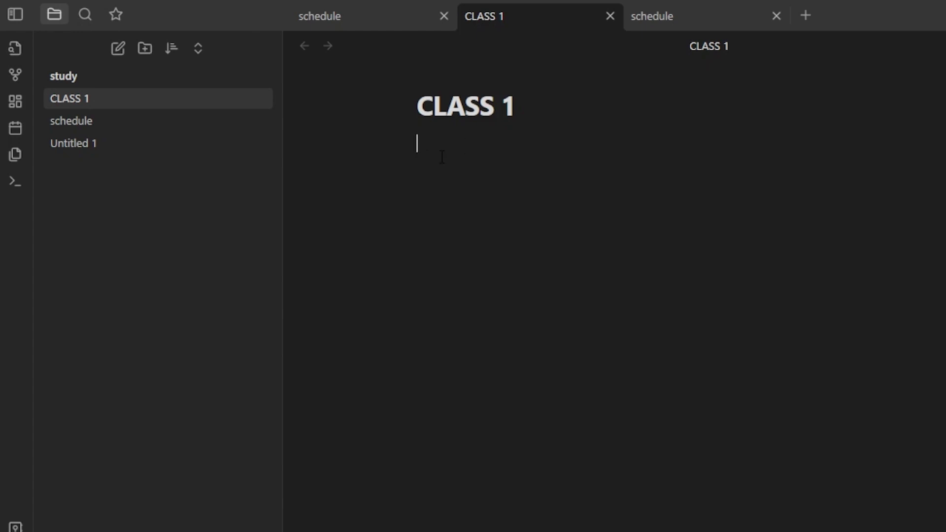
# Start the CLASS 1 body with a 'Biology Notes :' line.
pyautogui.write('Biologu')
pyautogui.press('BackSpace')
pyautogui.write('y Notes :')
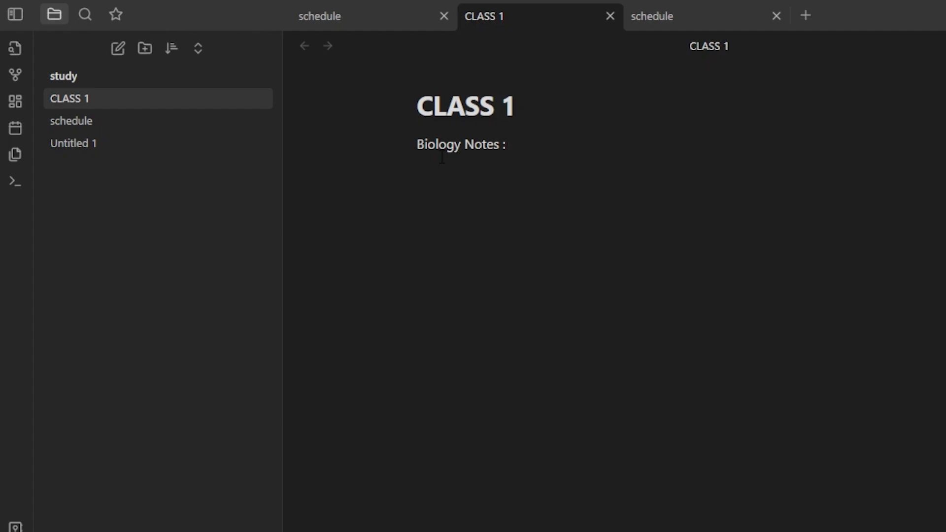
pyautogui.press('Return')
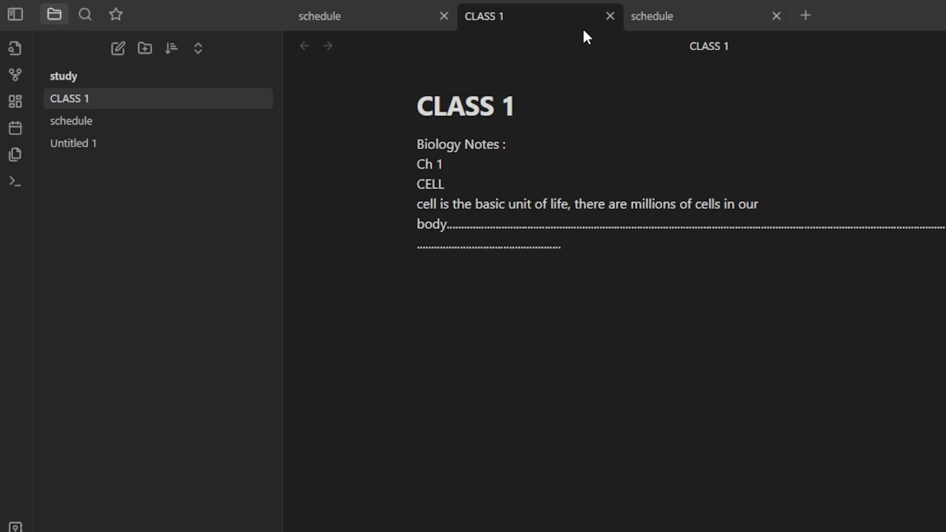
pyautogui.click(655, 10)
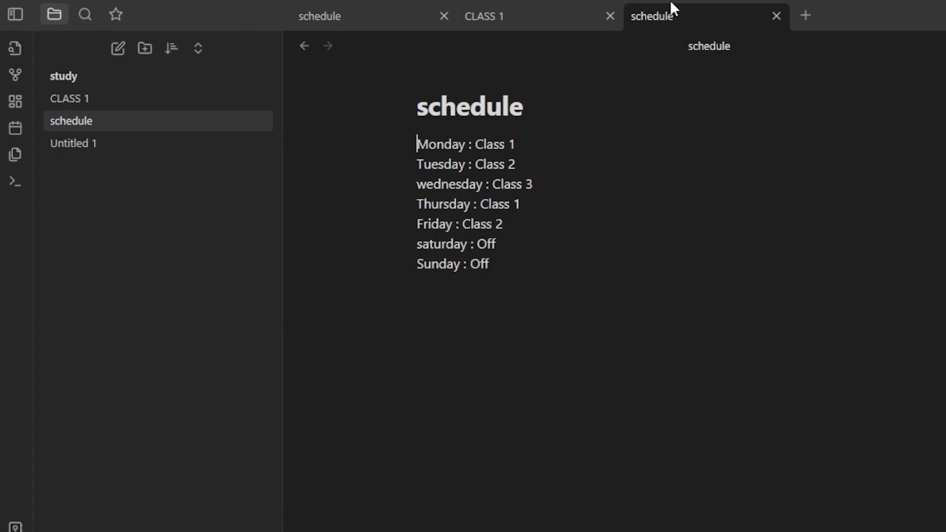
# Review the schedule and CLASS 1 notes, then settle on the blank Untitled 1 note.
pyautogui.click(350, 8)
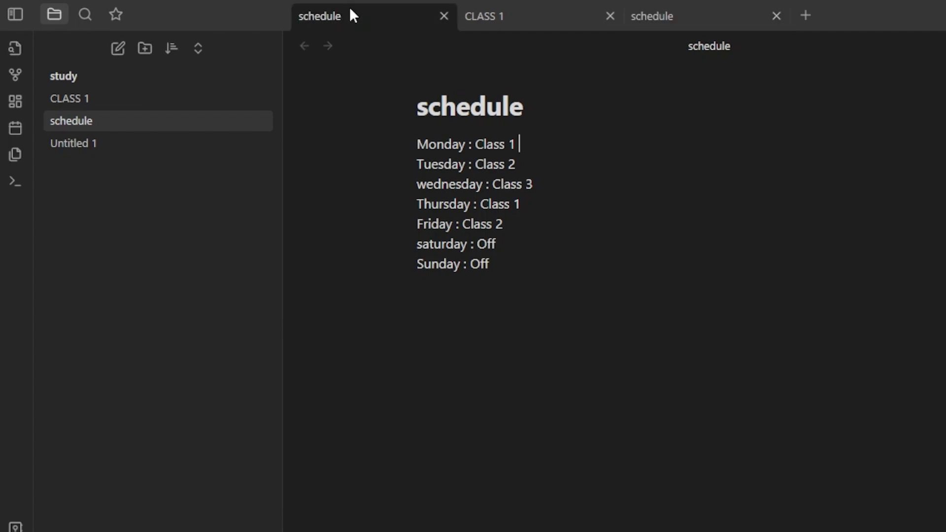
pyautogui.click(511, 14)
pyautogui.click(629, 14)
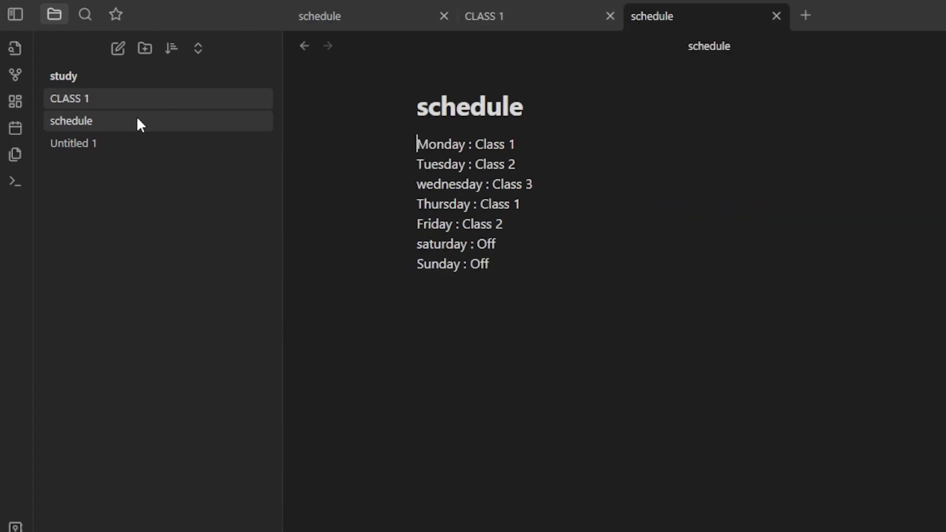
pyautogui.click(114, 142)
pyautogui.click(455, 155)
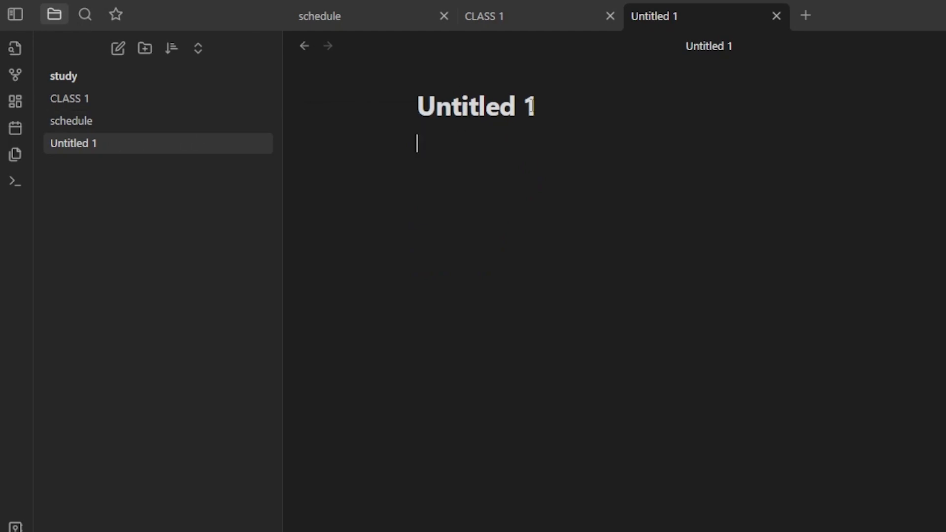
pyautogui.click(556, 114)
pyautogui.press('BackSpace')
pyautogui.press('BackSpace')
pyautogui.press('BackSpace')
pyautogui.press('BackSpace')
pyautogui.press('BackSpace')
pyautogui.press('BackSpace')
pyautogui.press('BackSpace')
pyautogui.press('BackSpace')
pyautogui.press('BackSpace')
pyautogui.press('BackSpace')
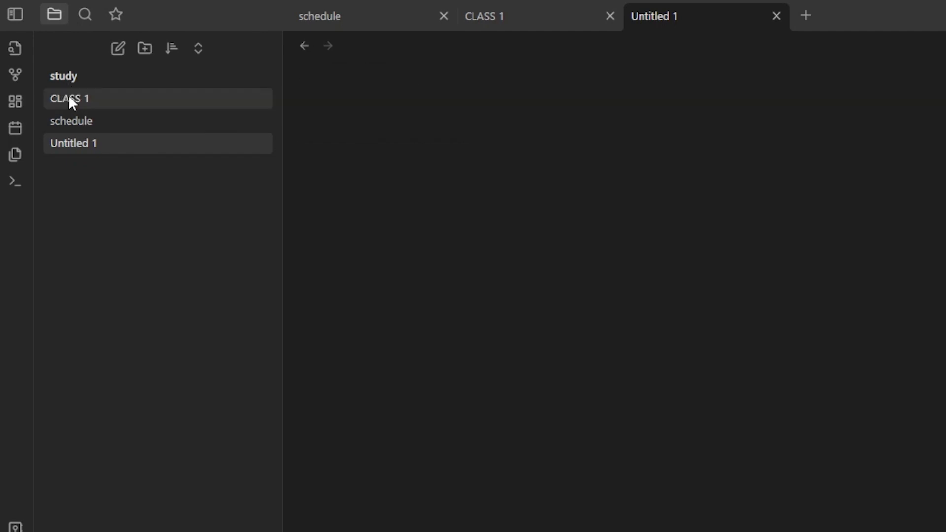
pyautogui.click(507, 11)
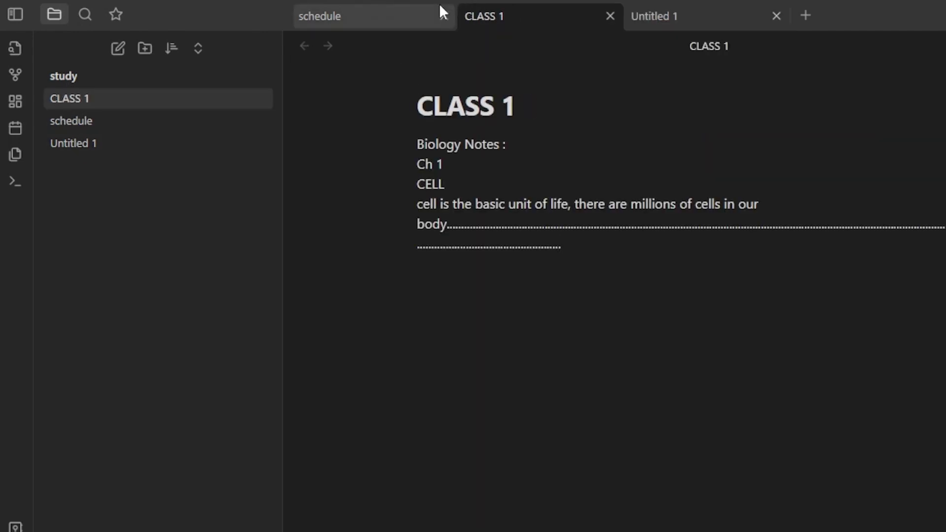
pyautogui.click(668, 11)
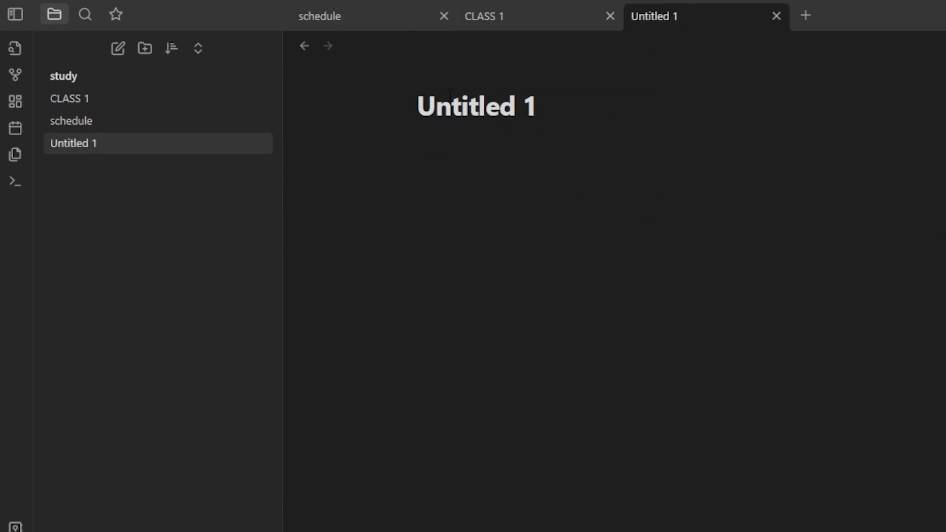
# Create a new folder named 'physics' in the study vault.
pyautogui.click(147, 49)
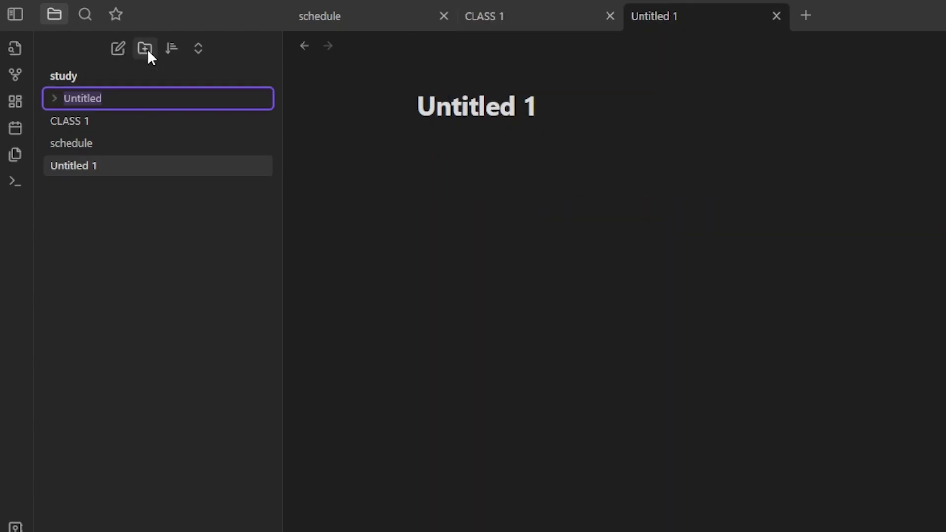
pyautogui.press('BackSpace')
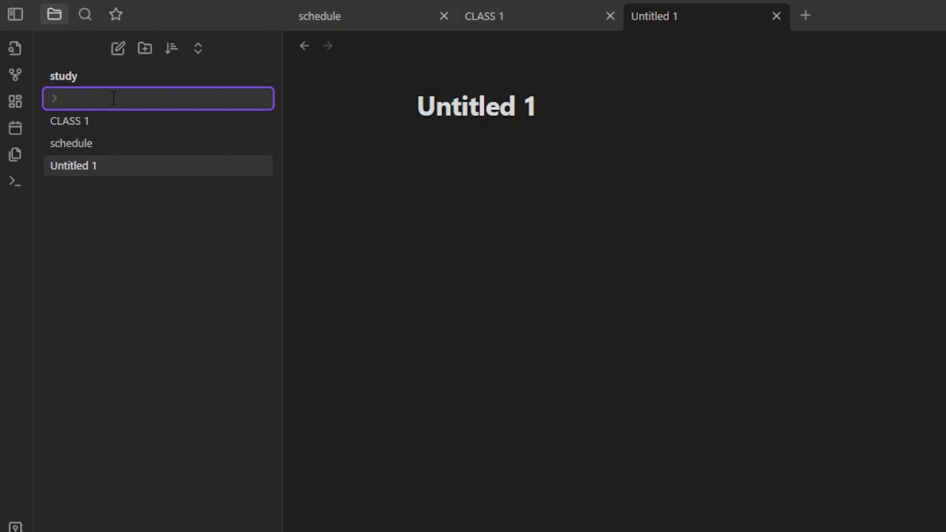
pyautogui.write('S')
pyautogui.press('BackSpace')
pyautogui.write('physics')
pyautogui.press('Return')
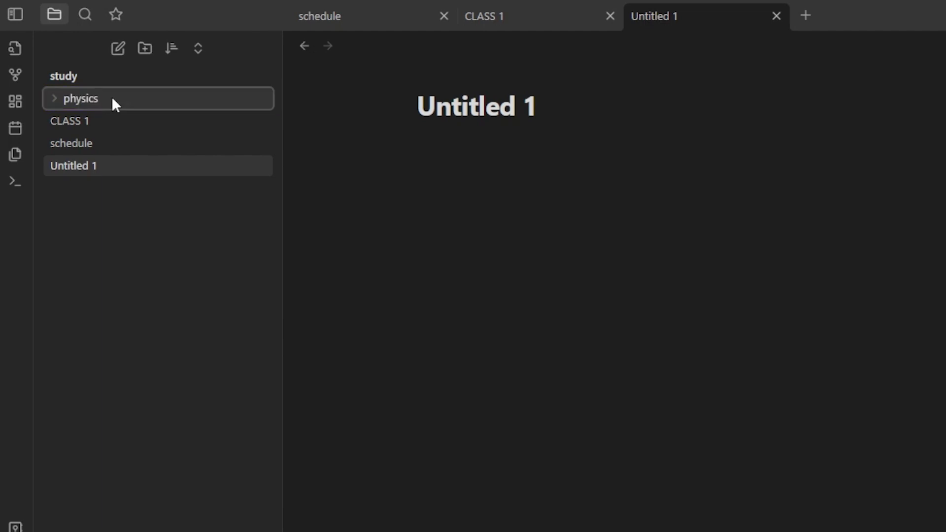
pyautogui.click(185, 98)
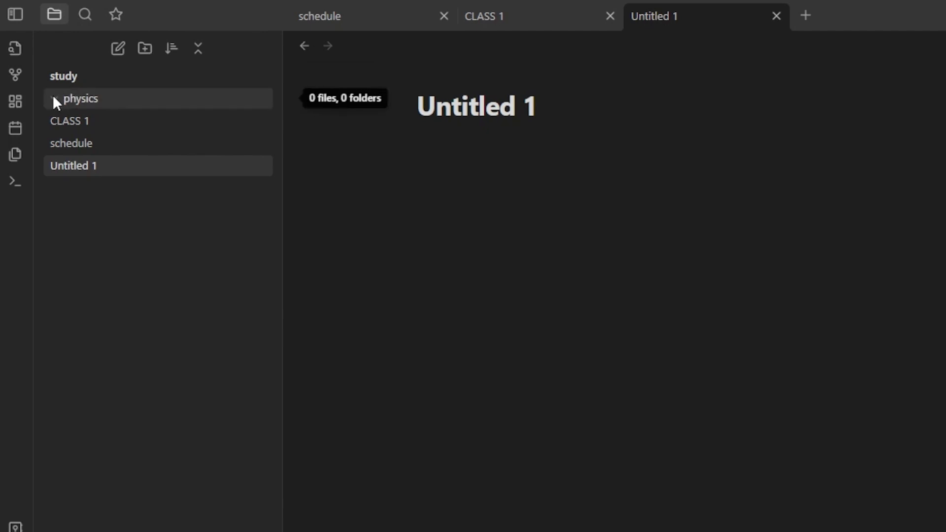
# Add 'biology' and 'chemistry' folders and move CLASS 1 into biology.
pyautogui.click(144, 49)
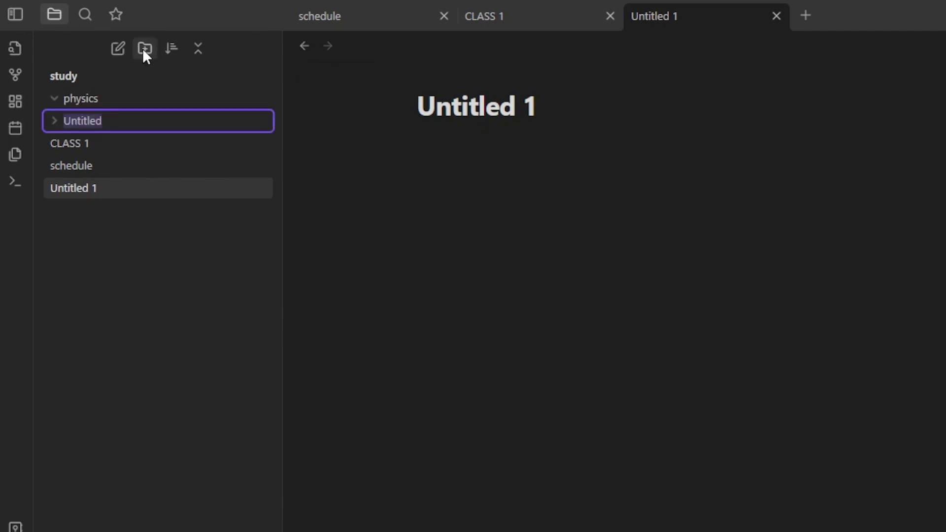
pyautogui.press('BackSpace')
pyautogui.write('b')
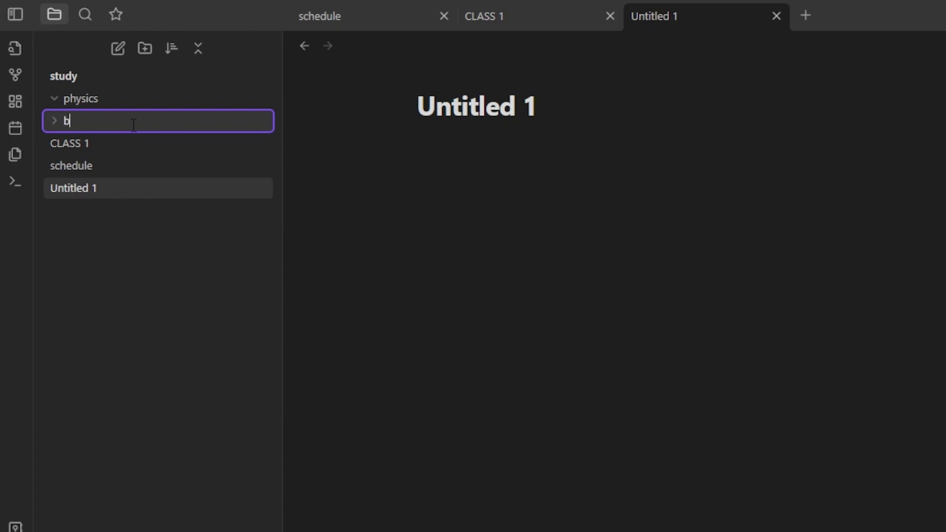
pyautogui.write('iology')
pyautogui.press('Return')
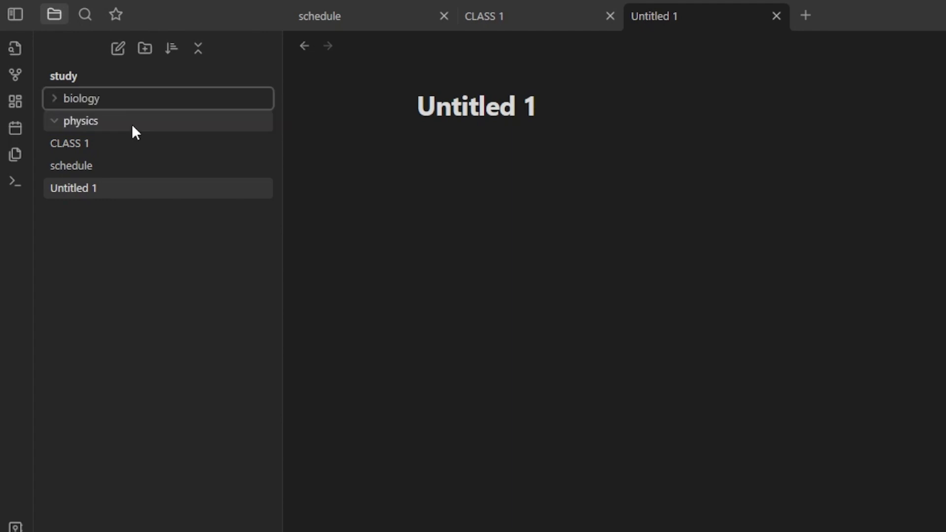
pyautogui.click(145, 48)
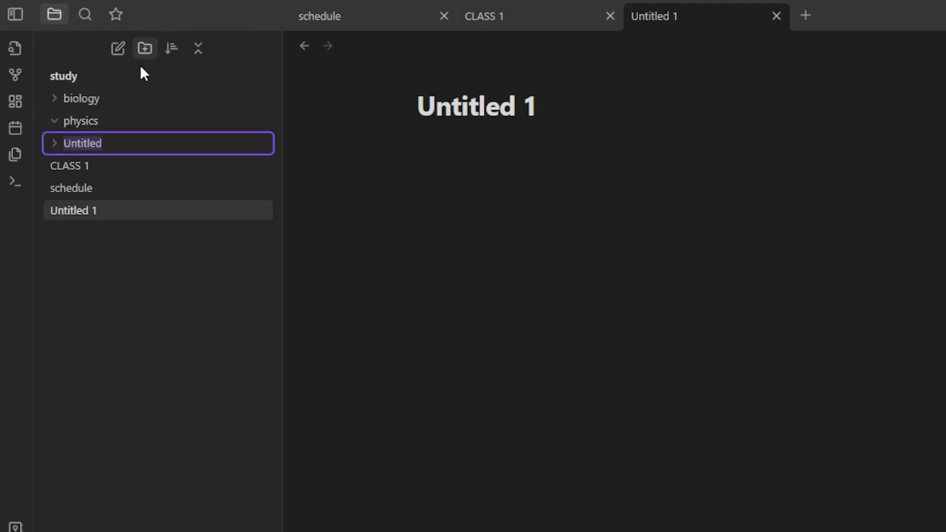
pyautogui.press('BackSpace')
pyautogui.write('bi')
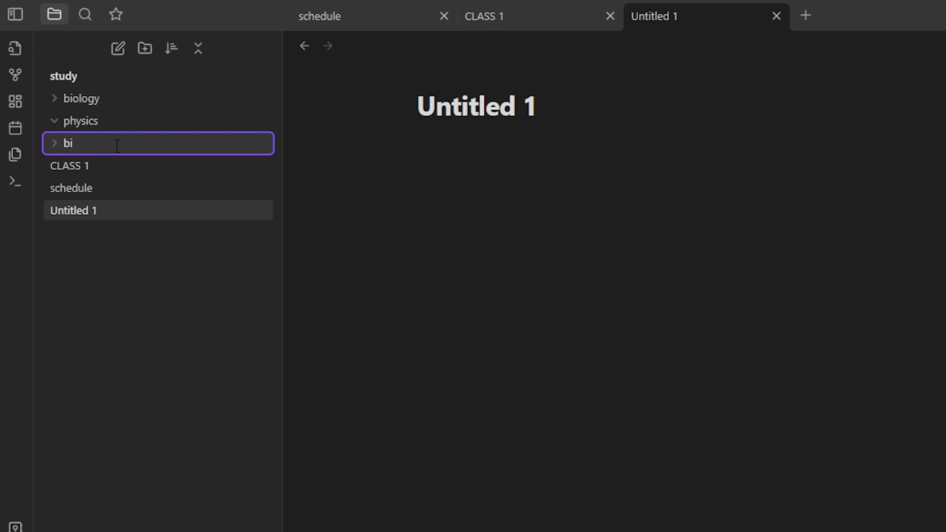
pyautogui.press('BackSpace')
pyautogui.press('BackSpace')
pyautogui.write('chemistry')
pyautogui.press('Return')
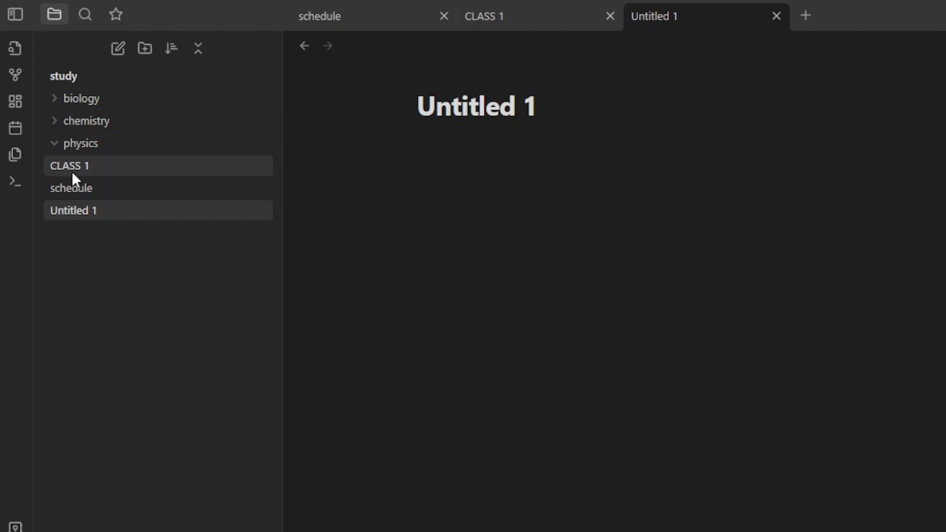
pyautogui.moveTo(75, 167); pyautogui.dragTo(109, 105)
# Move Untitled 1 and schedule into chemistry, then open CLASS 1 from the biology folder.
pyautogui.moveTo(99, 194); pyautogui.dragTo(118, 125)
pyautogui.moveTo(85, 174); pyautogui.dragTo(117, 126)
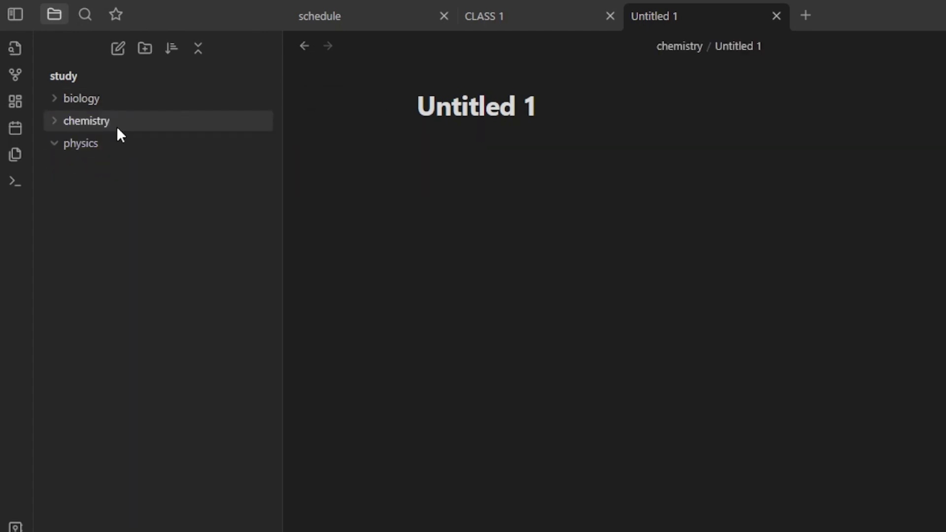
pyautogui.click(58, 98)
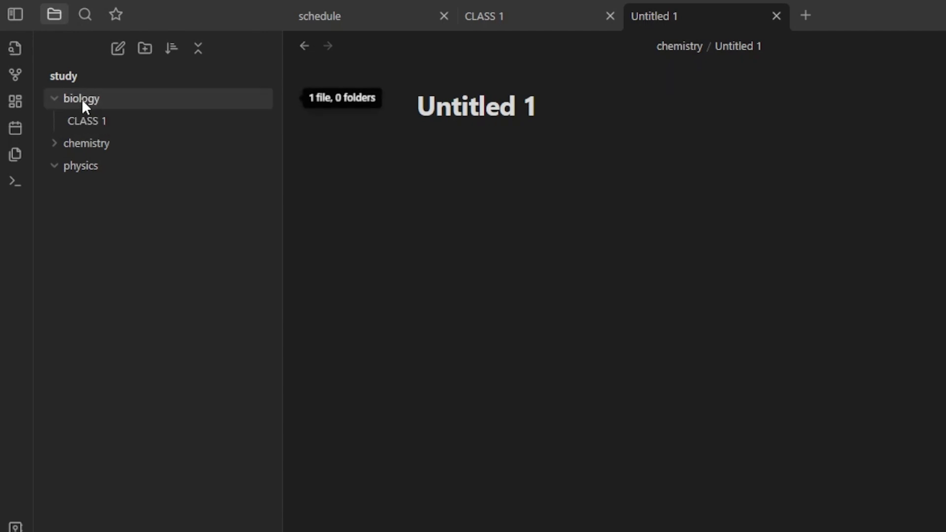
pyautogui.click(84, 125)
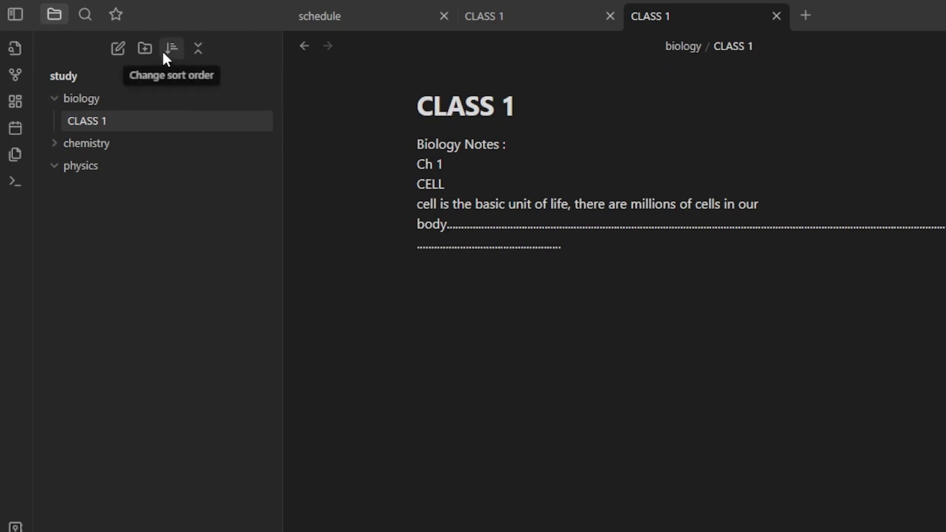
pyautogui.click(56, 98)
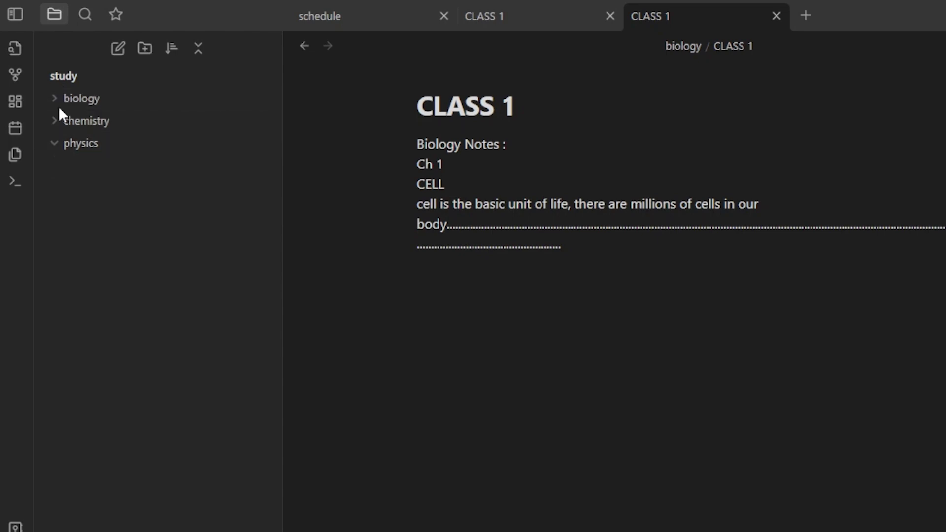
pyautogui.click(58, 139)
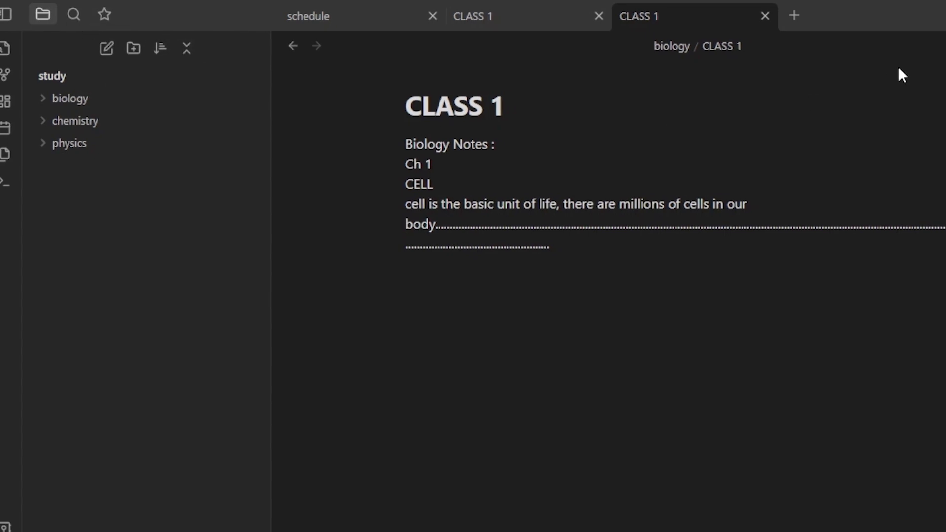
pyautogui.click(892, 16)
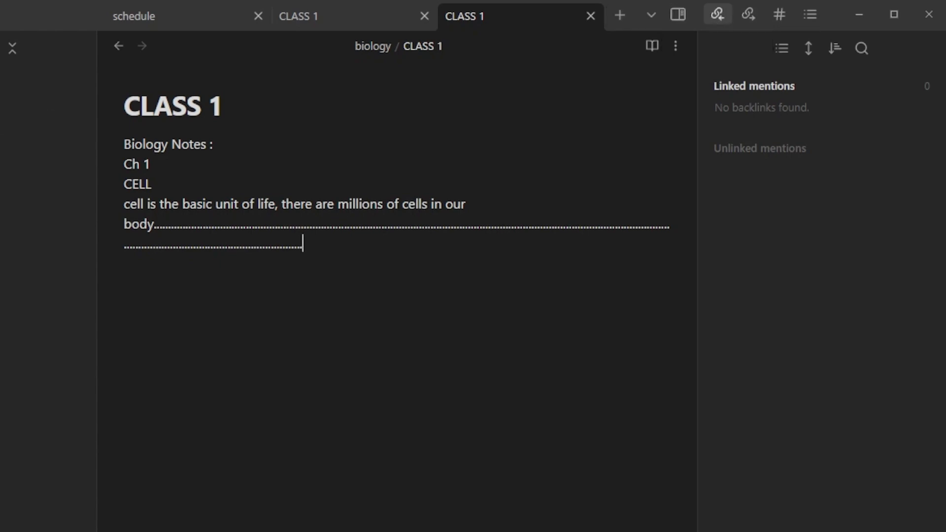
# Reopen CLASS 1 from biology and show its Outgoing links panel beside the note.
pyautogui.click(18, 14)
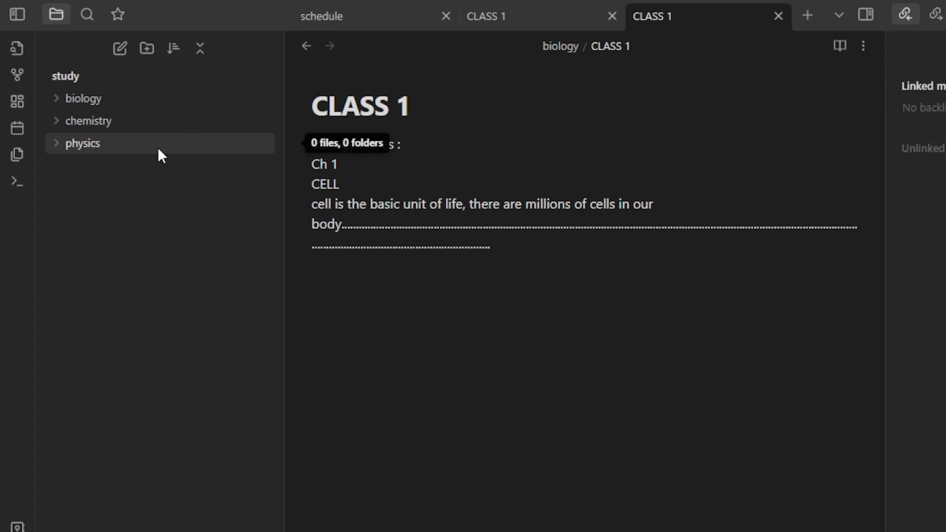
pyautogui.click(85, 98)
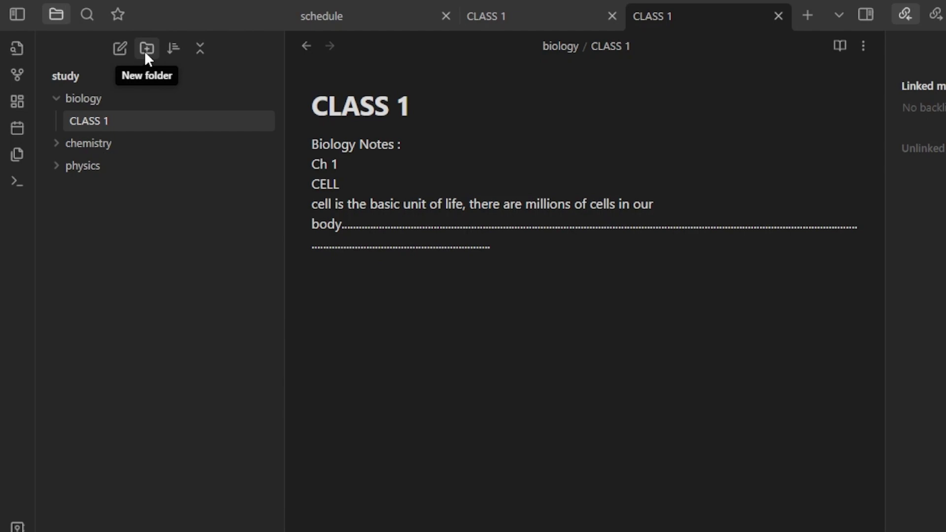
pyautogui.doubleClick(393, 203)
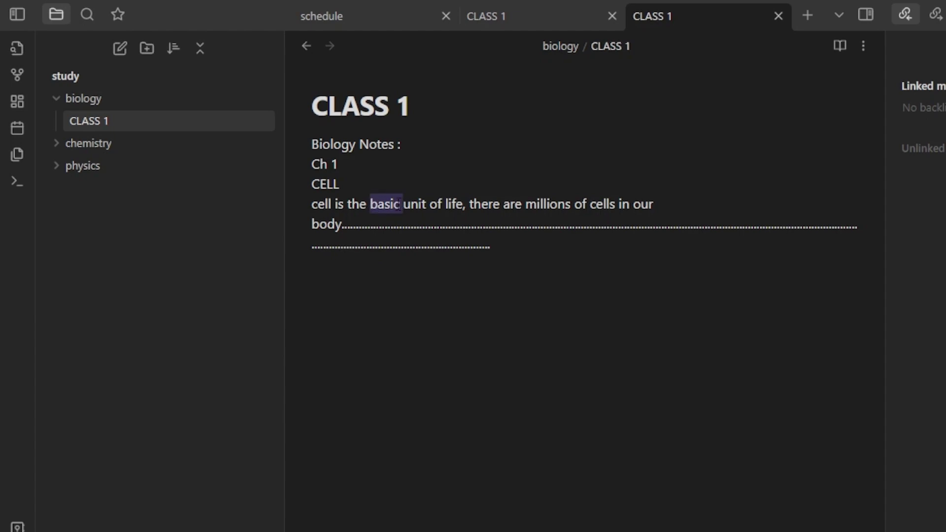
pyautogui.click(393, 203)
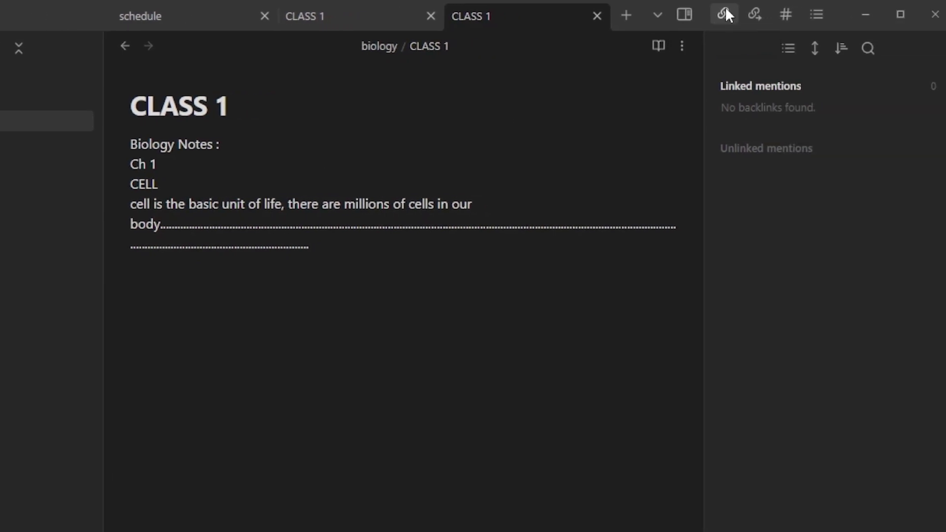
pyautogui.click(766, 12)
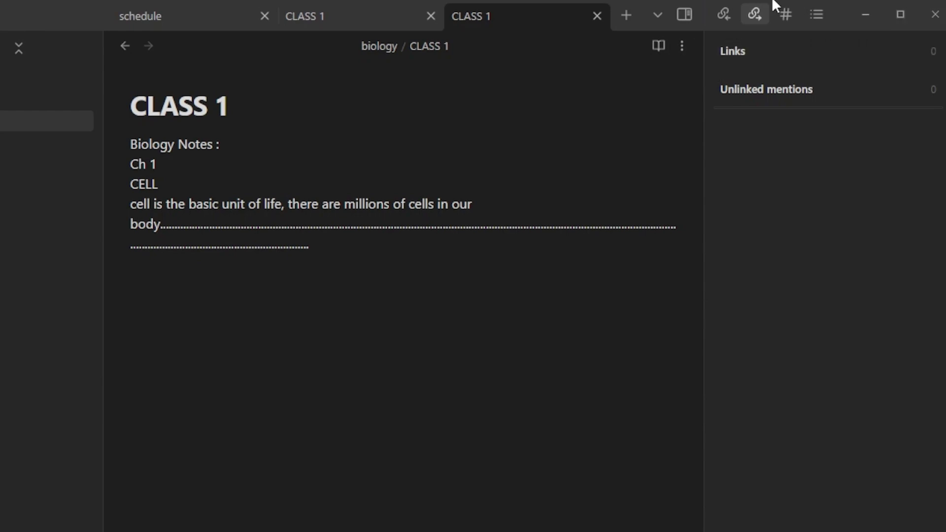
pyautogui.click(194, 342)
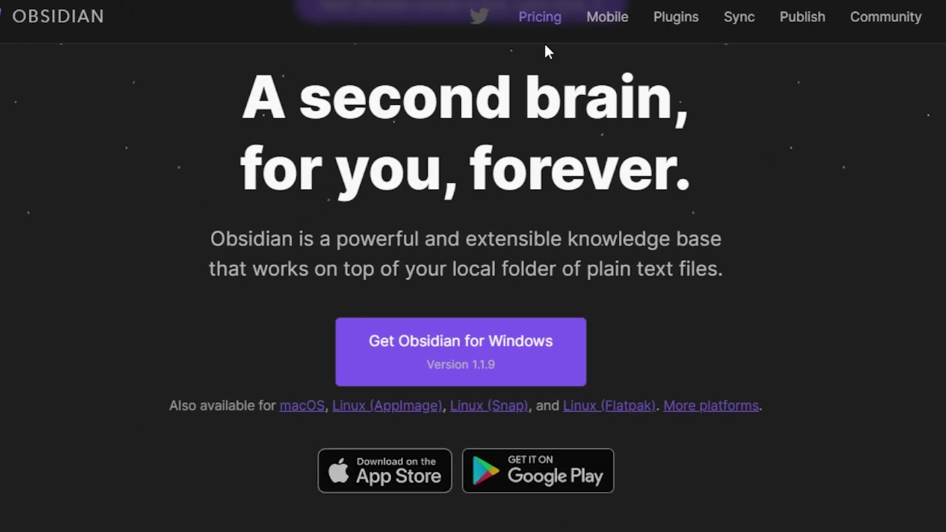
pyautogui.click(543, 17)
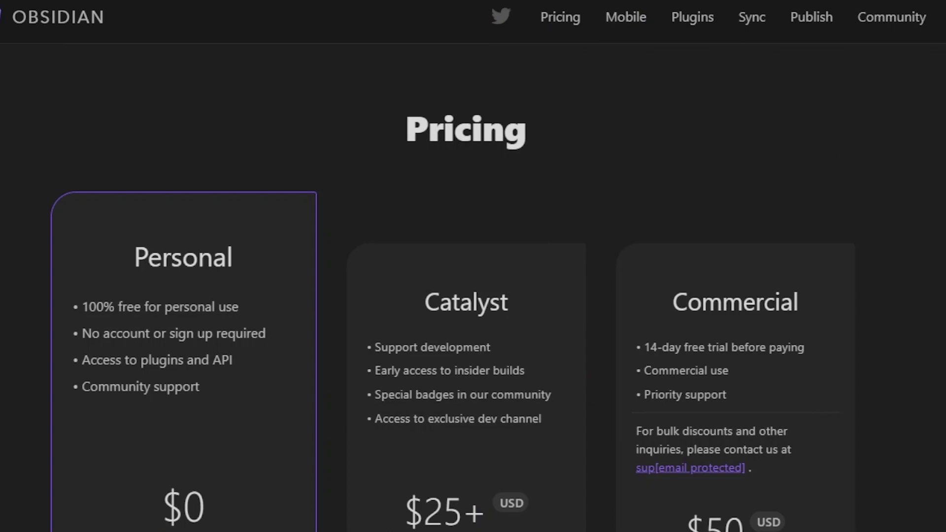
pyautogui.scroll(-2, 473, 296)
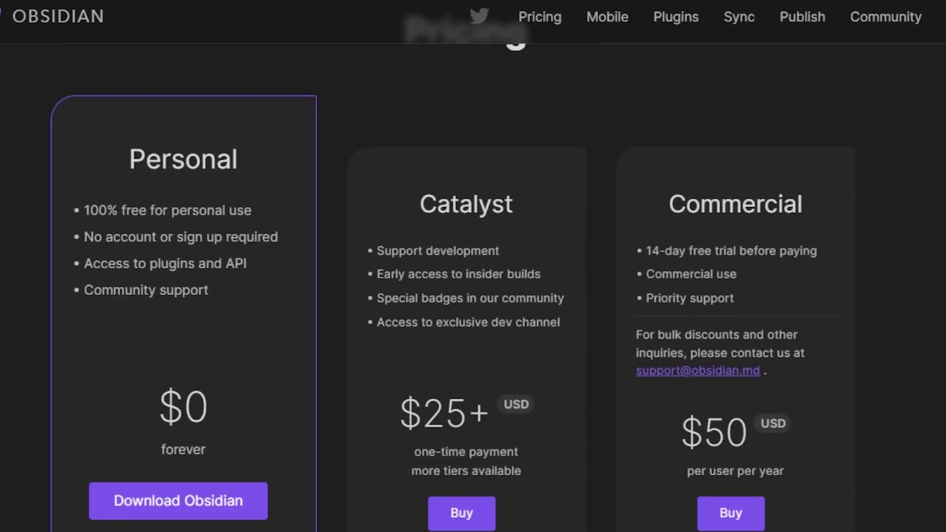
pyautogui.scroll(-1, 473, 295)
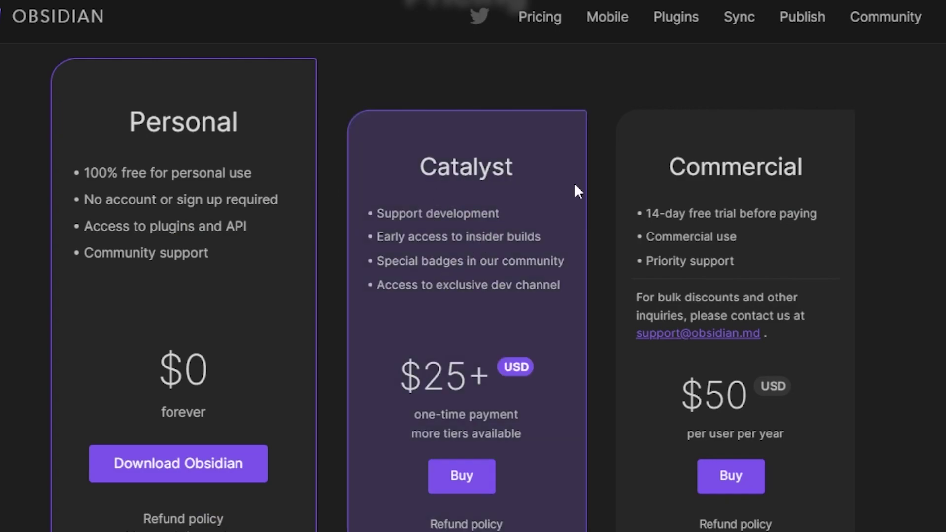
pyautogui.scroll(-2, 473, 276)
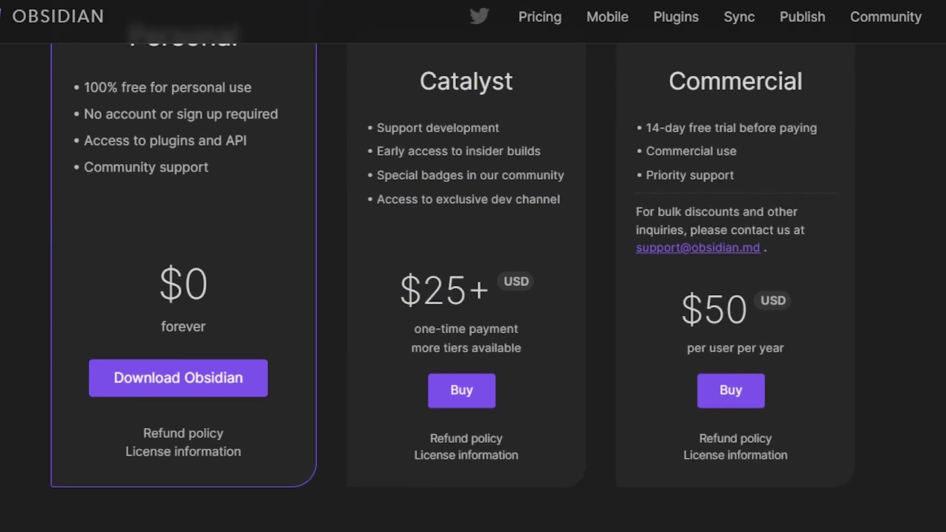
pyautogui.scroll(1, 409, 321)
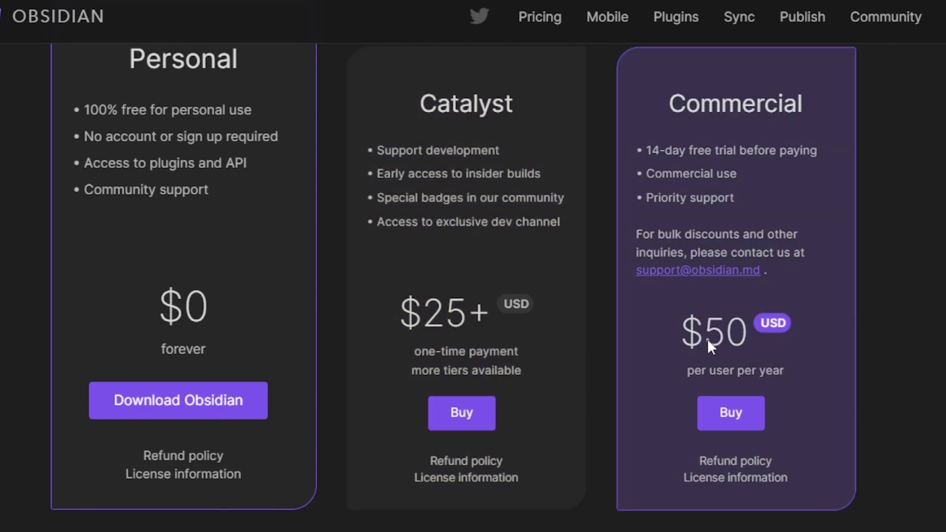
pyautogui.scroll(4, 473, 286)
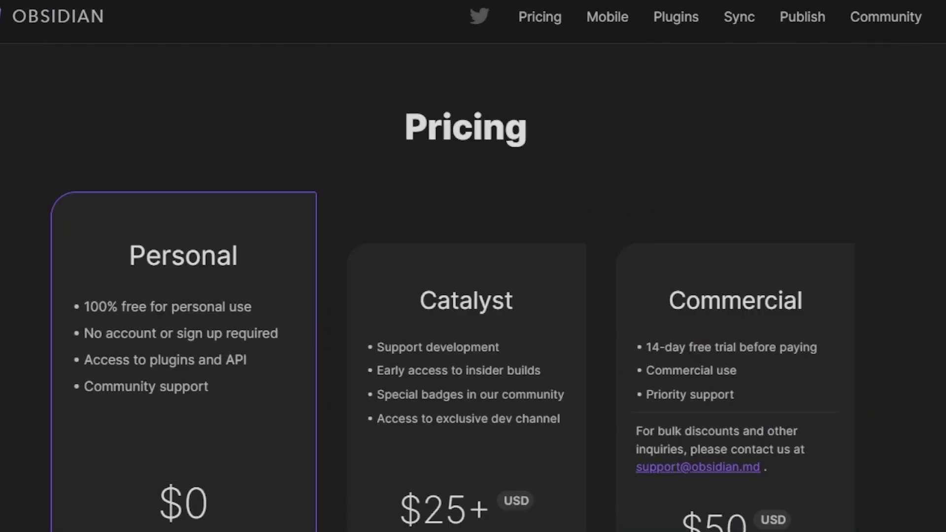
pyautogui.scroll(-3, 522, 206)
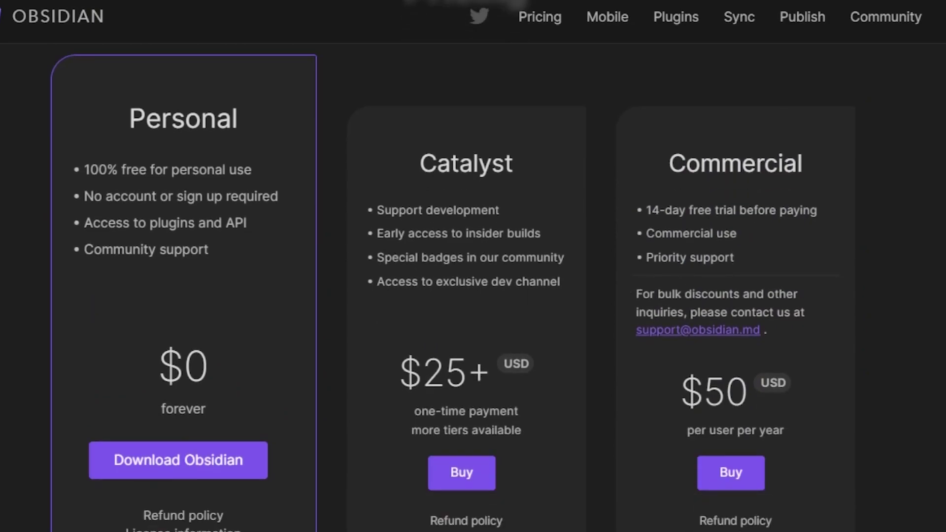
pyautogui.scroll(-1, 941, 117)
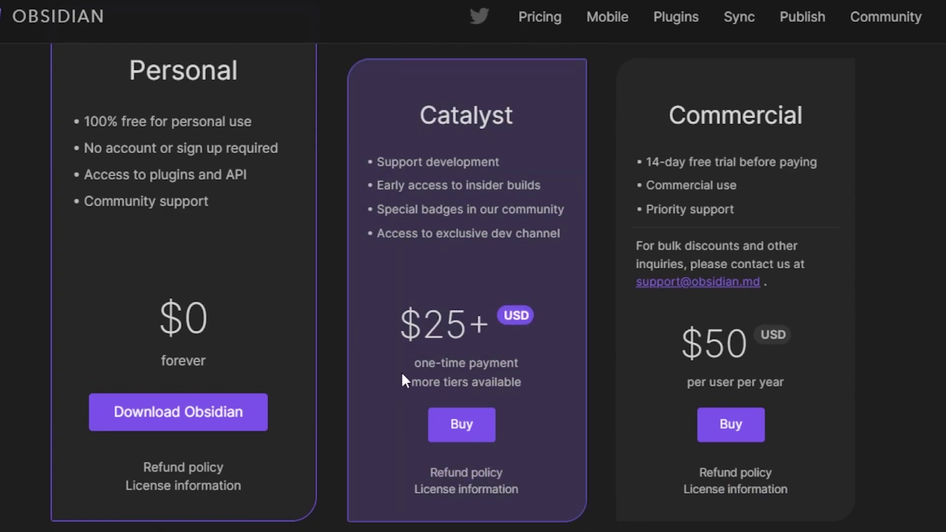
pyautogui.scroll(3, 473, 276)
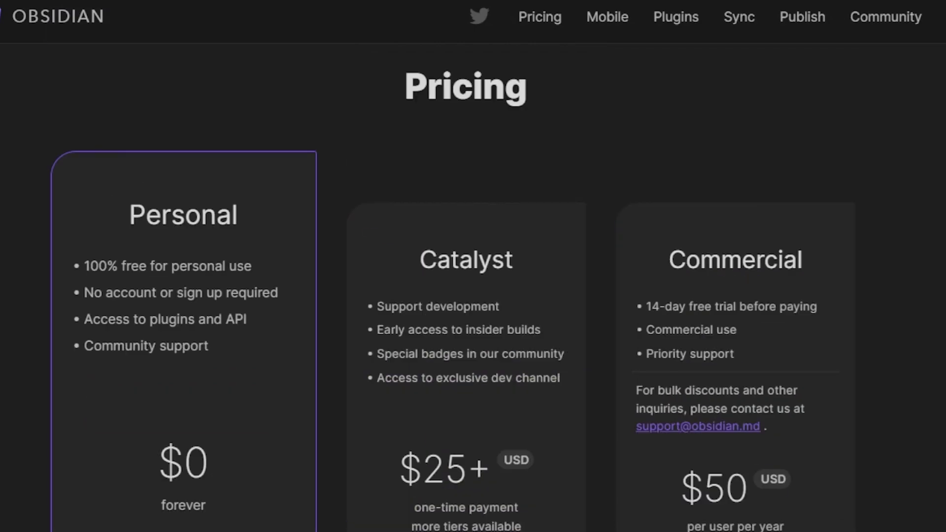
pyautogui.scroll(-5, 473, 276)
pyautogui.scroll(2, 473, 276)
pyautogui.scroll(4, 473, 276)
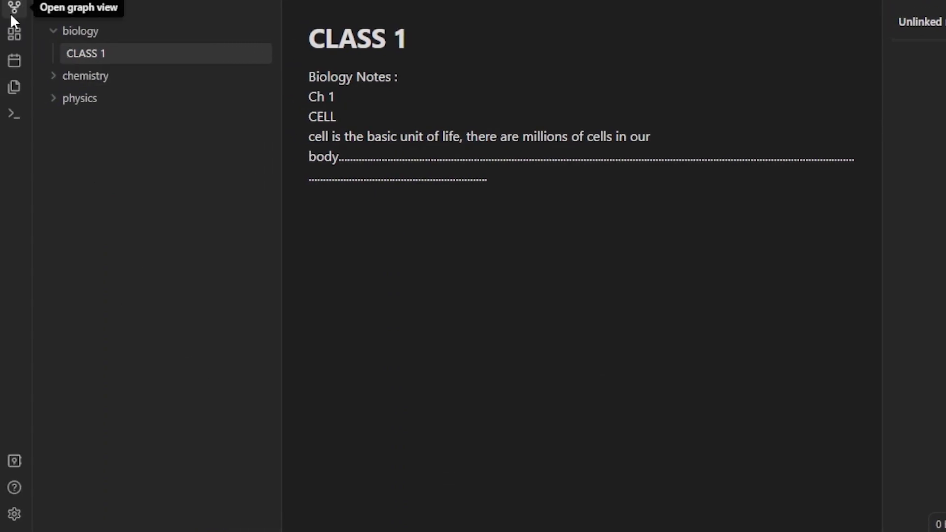
# In graph view, open schedule and CLASS 1 from their nodes and rearrange the graph.
pyautogui.click(14, 7)
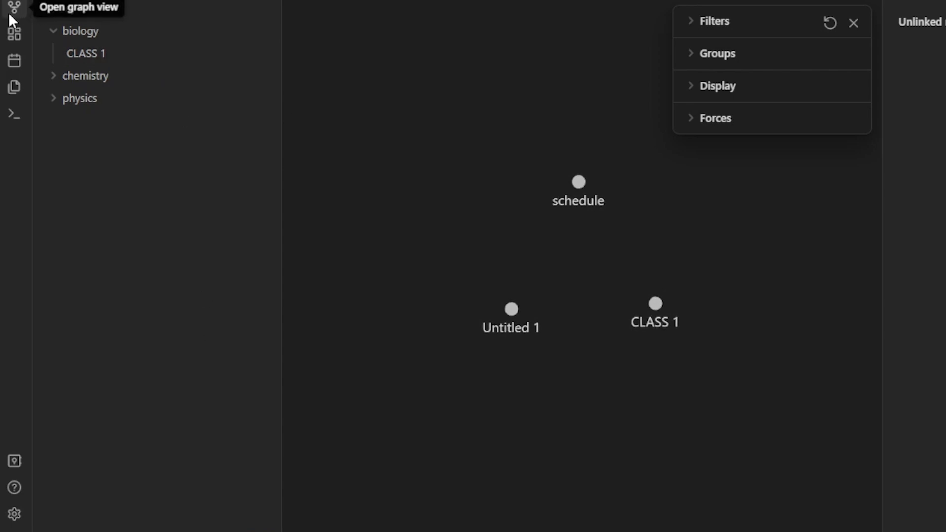
pyautogui.moveTo(503, 313); pyautogui.dragTo(494, 286)
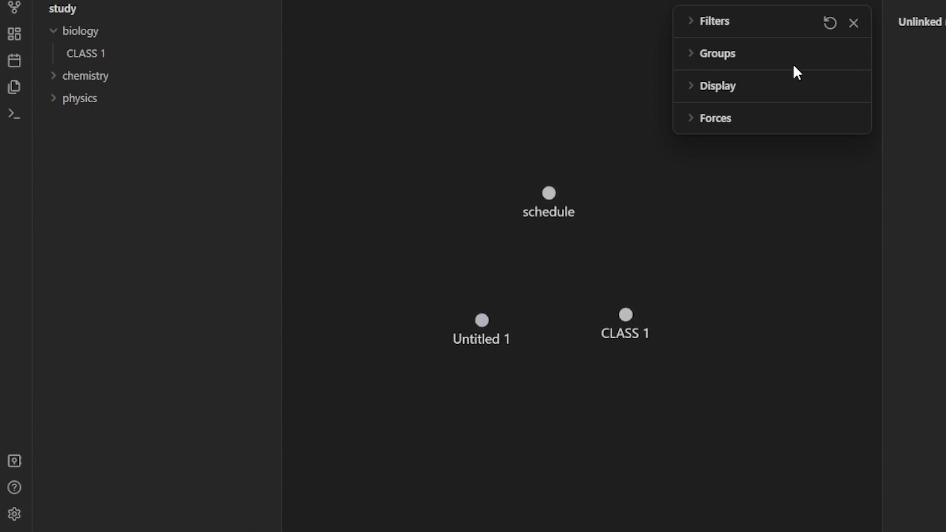
pyautogui.click(854, 22)
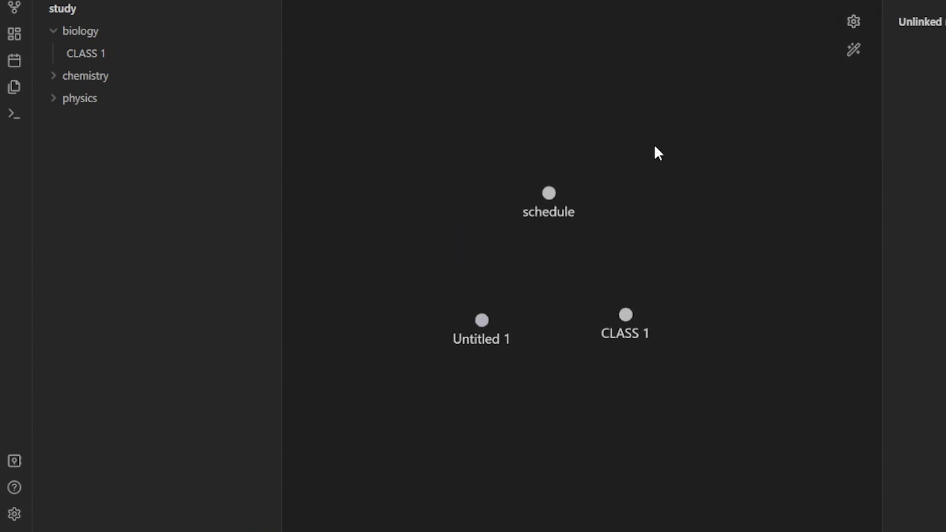
pyautogui.click(547, 197)
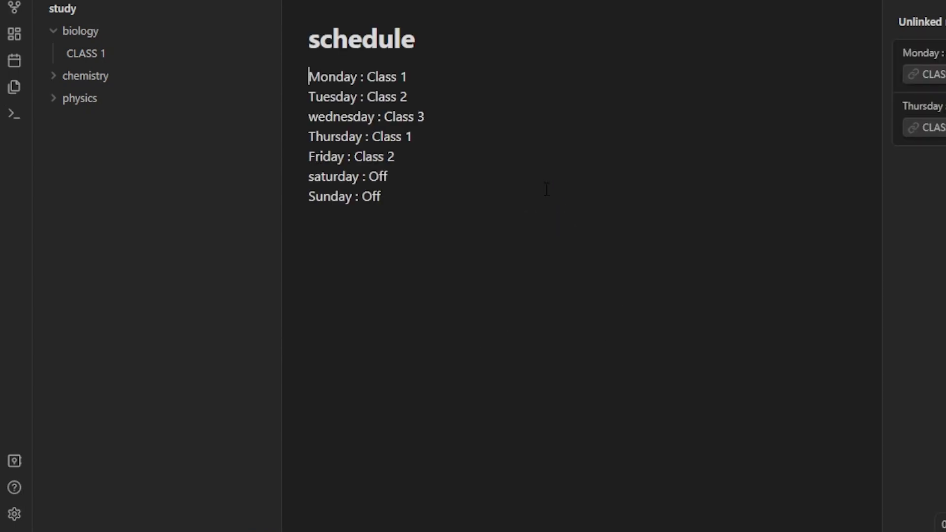
pyautogui.click(12, 6)
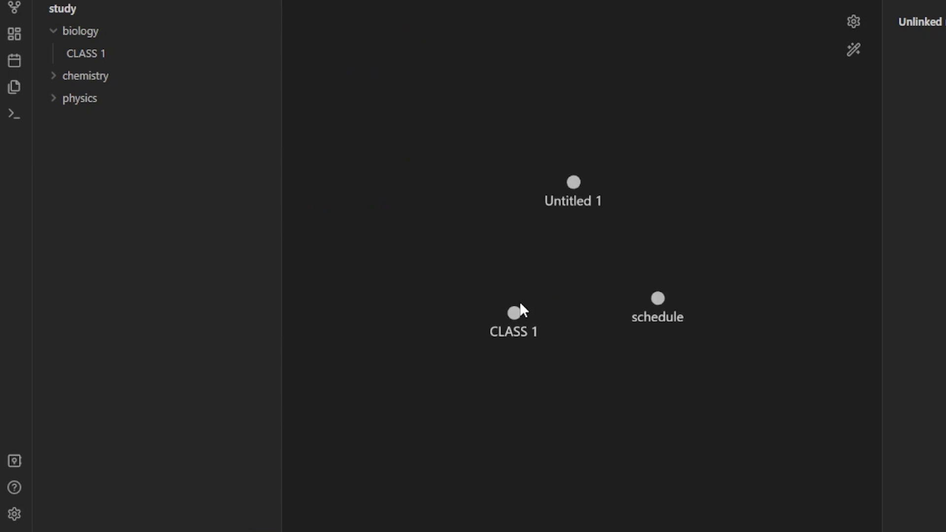
pyautogui.click(514, 315)
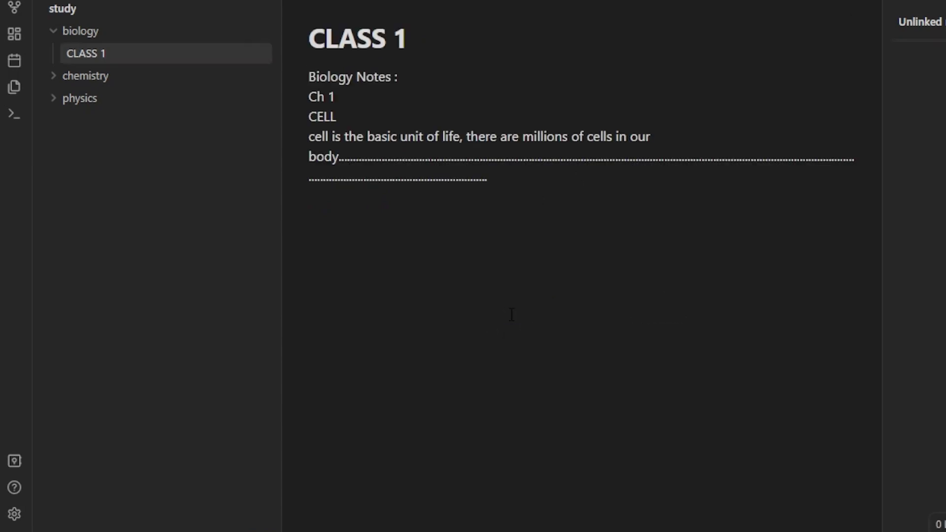
pyautogui.hotkey('ctrl', 'g')
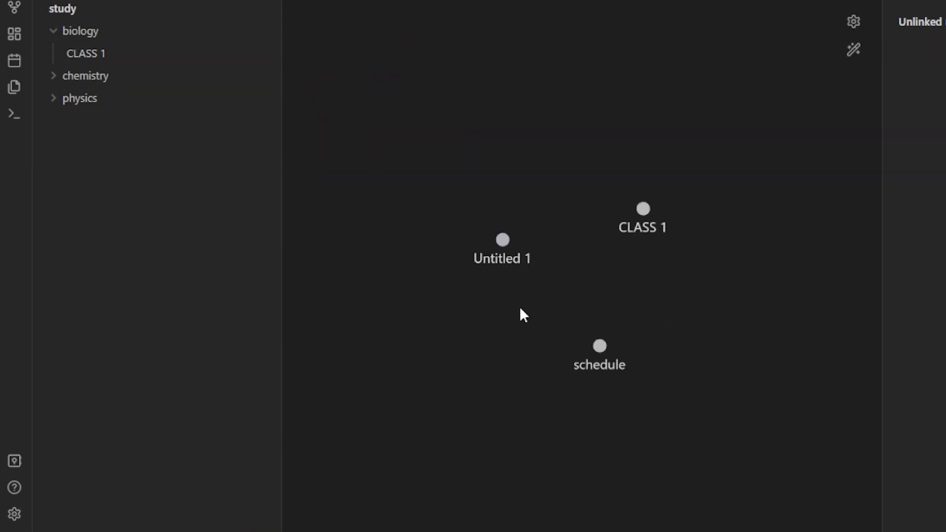
pyautogui.moveTo(643, 211); pyautogui.dragTo(554, 207)
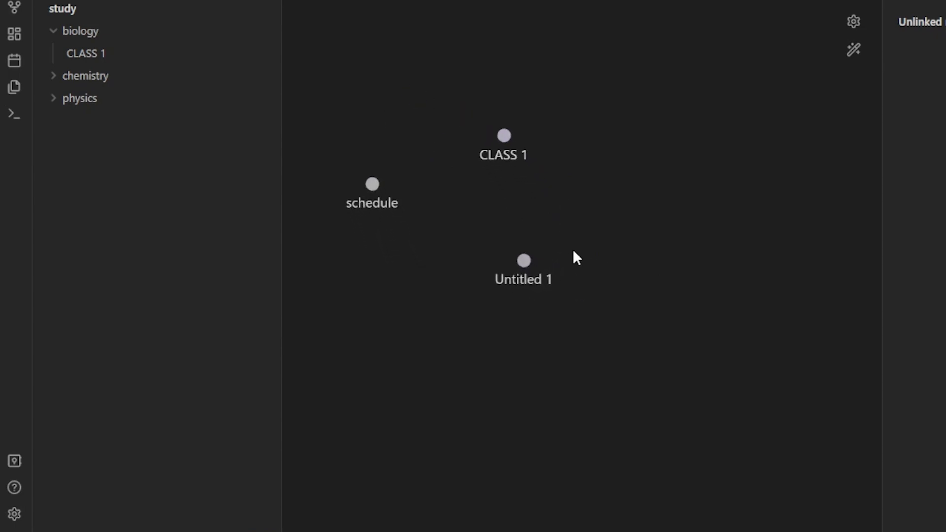
pyautogui.moveTo(516, 260); pyautogui.dragTo(579, 262)
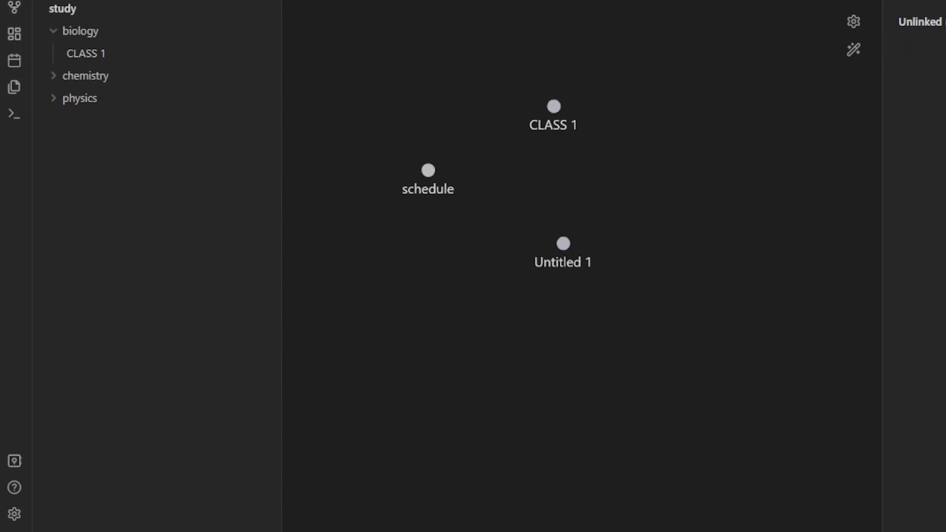
# Collapse biology, expand chemistry and open the Untitled 1 note.
pyautogui.click(14, 10)
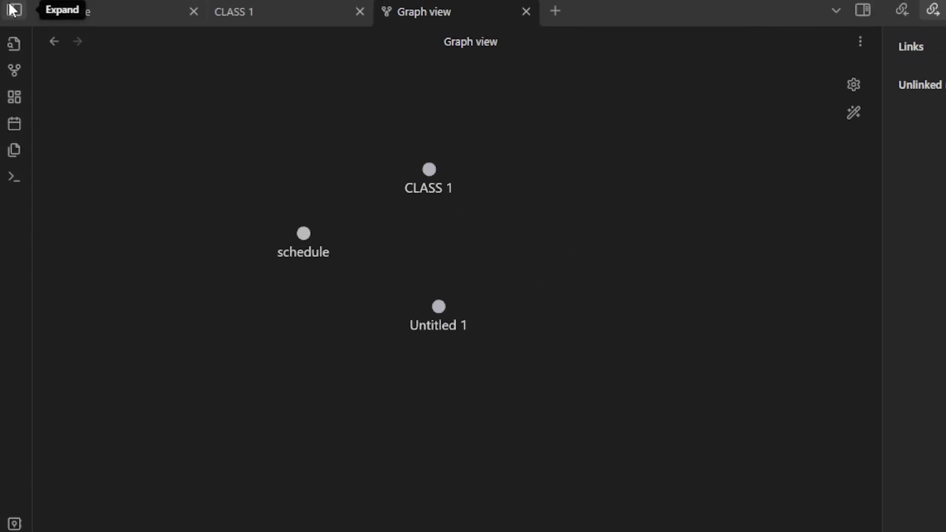
pyautogui.click(13, 10)
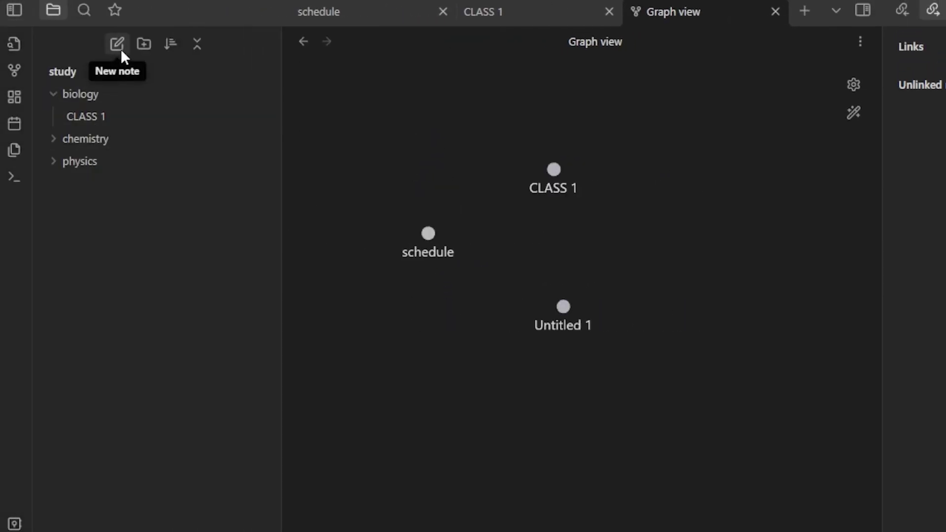
pyautogui.click(103, 92)
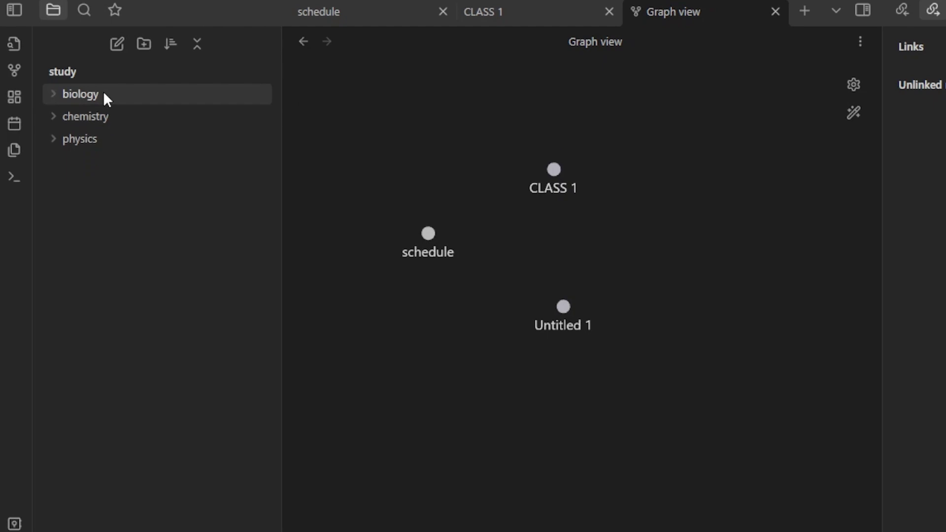
pyautogui.click(105, 118)
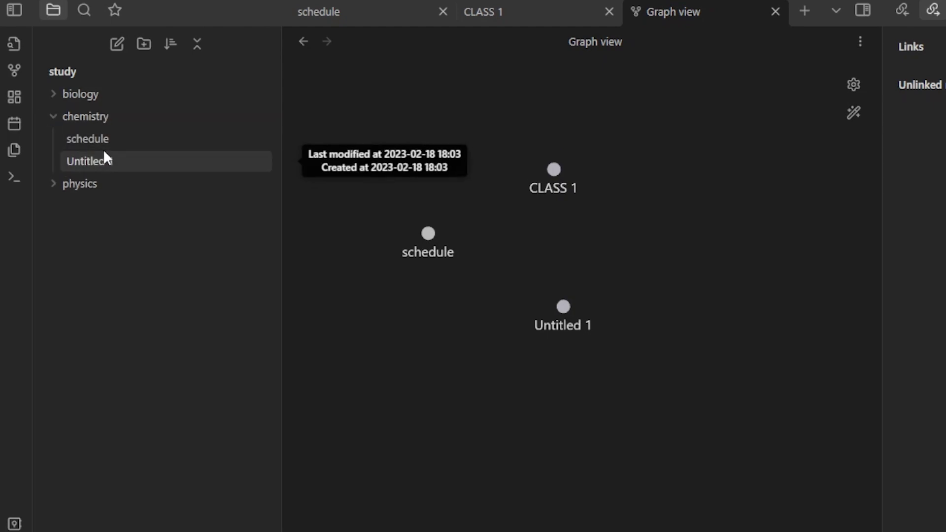
pyautogui.click(166, 161)
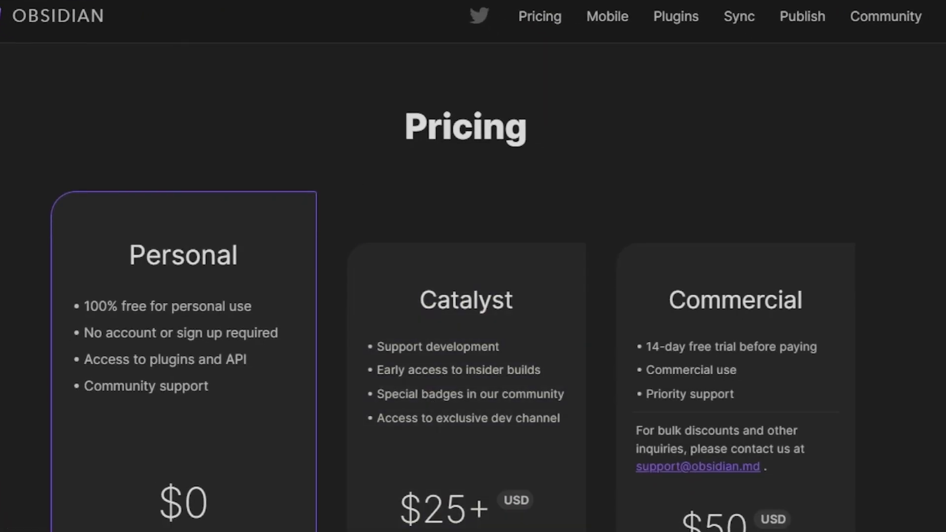
# Go from the Pricing page back to the obsidian.md home page via the site logo.
pyautogui.click(41, 29)
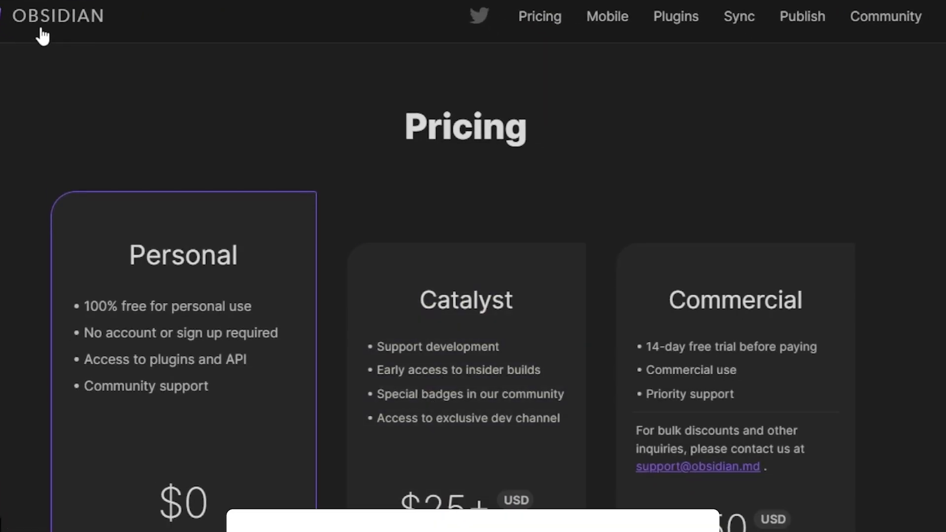